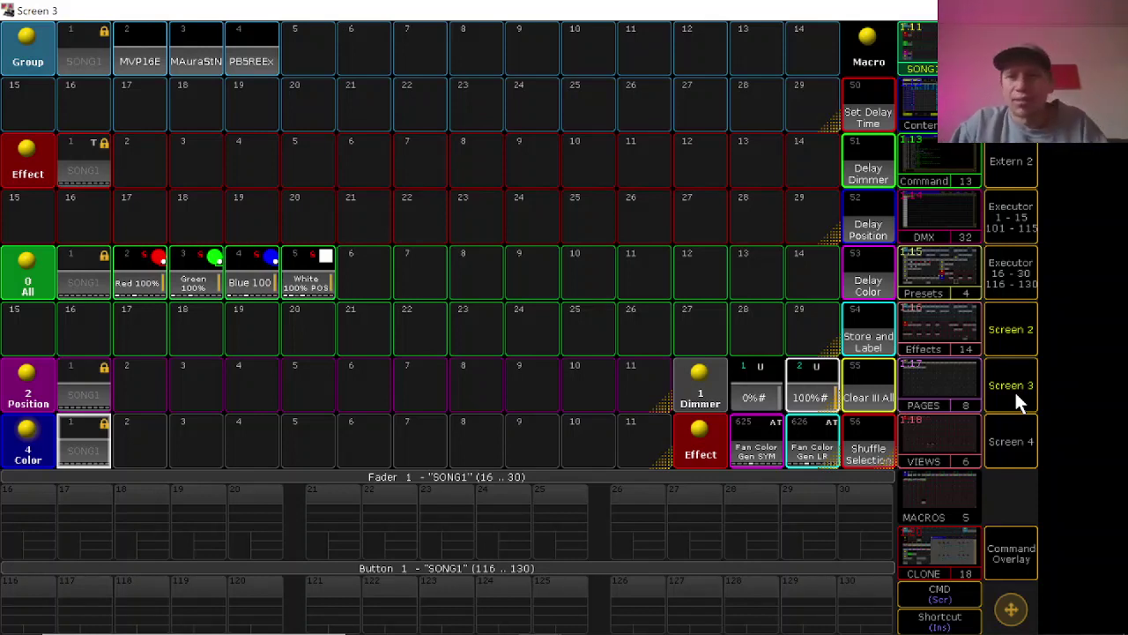
- Open the CLONE view showing the cloning groups, clone macros and Layout View ALL 1
click(945, 540)
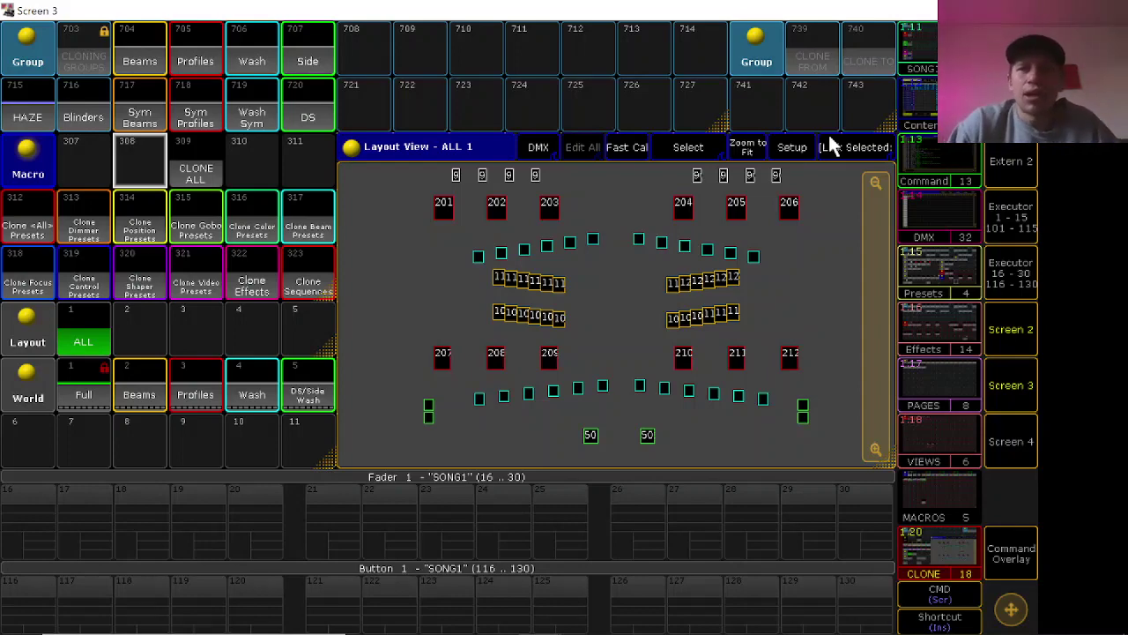
click(1002, 337)
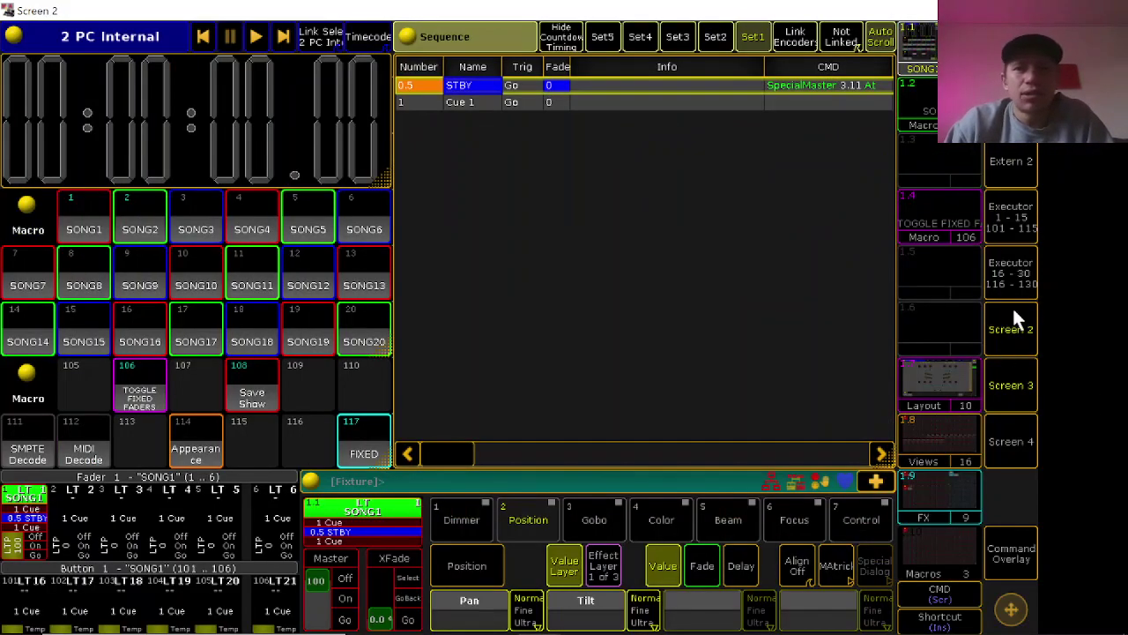
click(1006, 403)
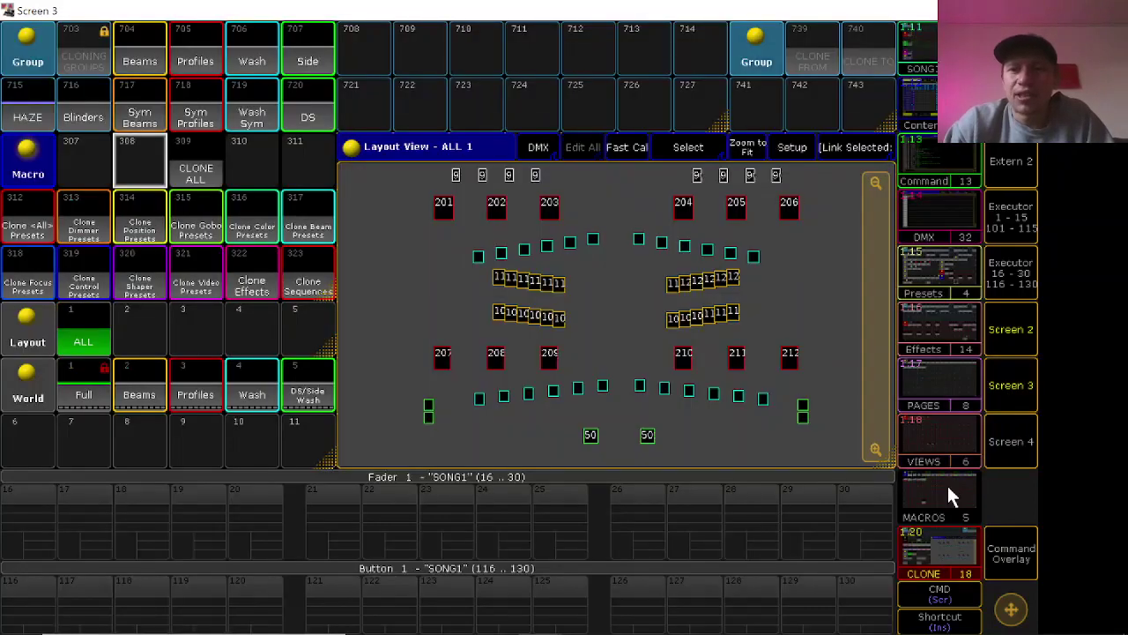
click(906, 44)
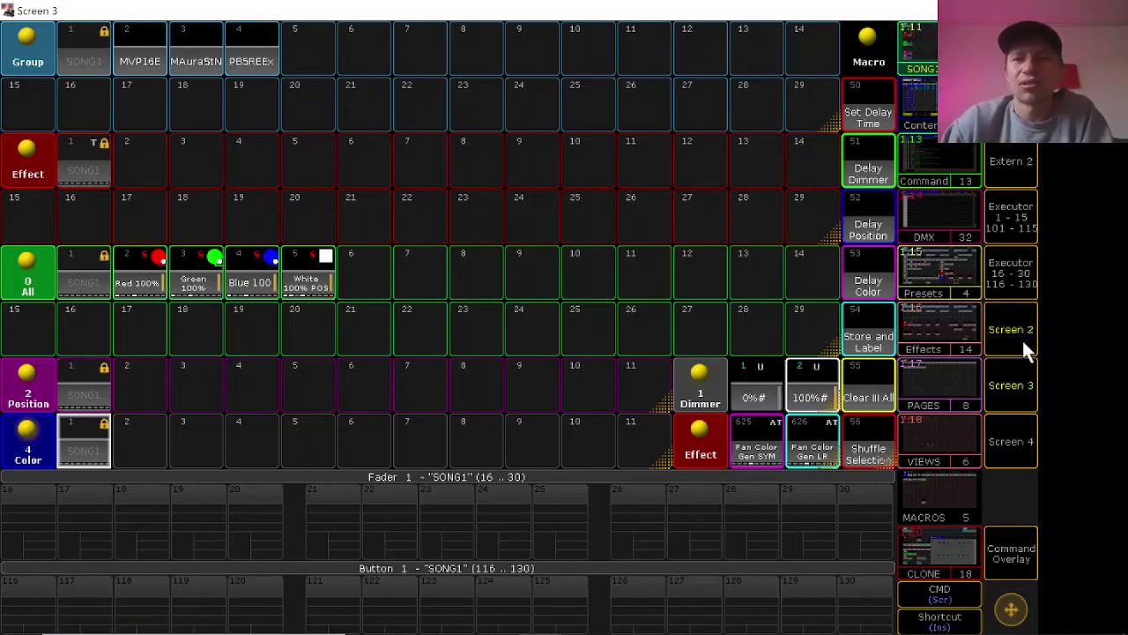
click(1018, 388)
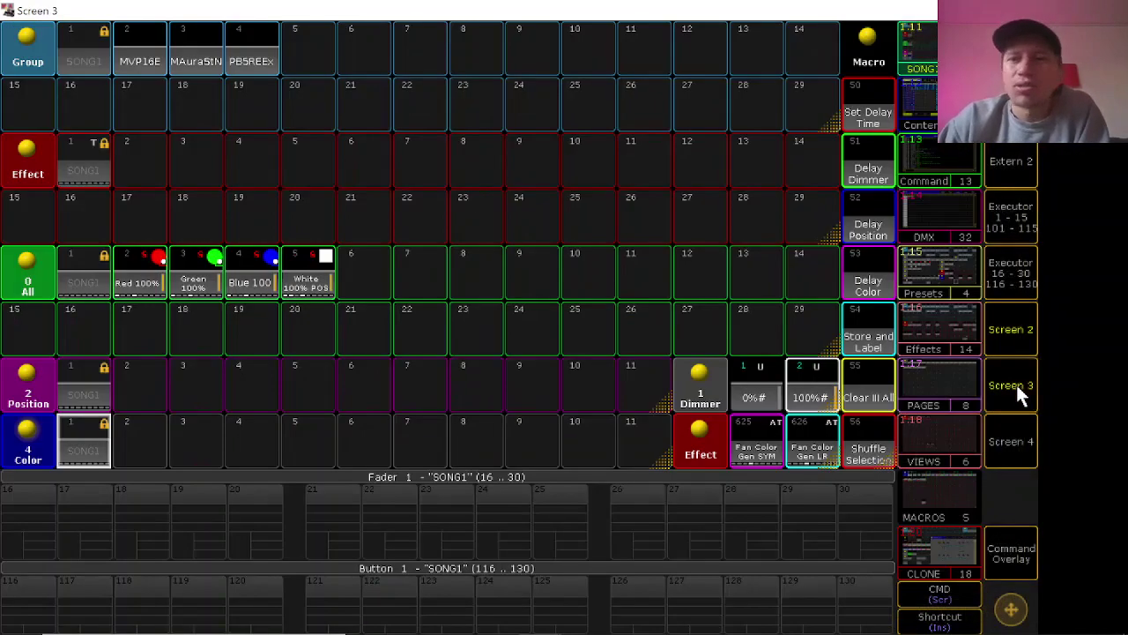
click(939, 536)
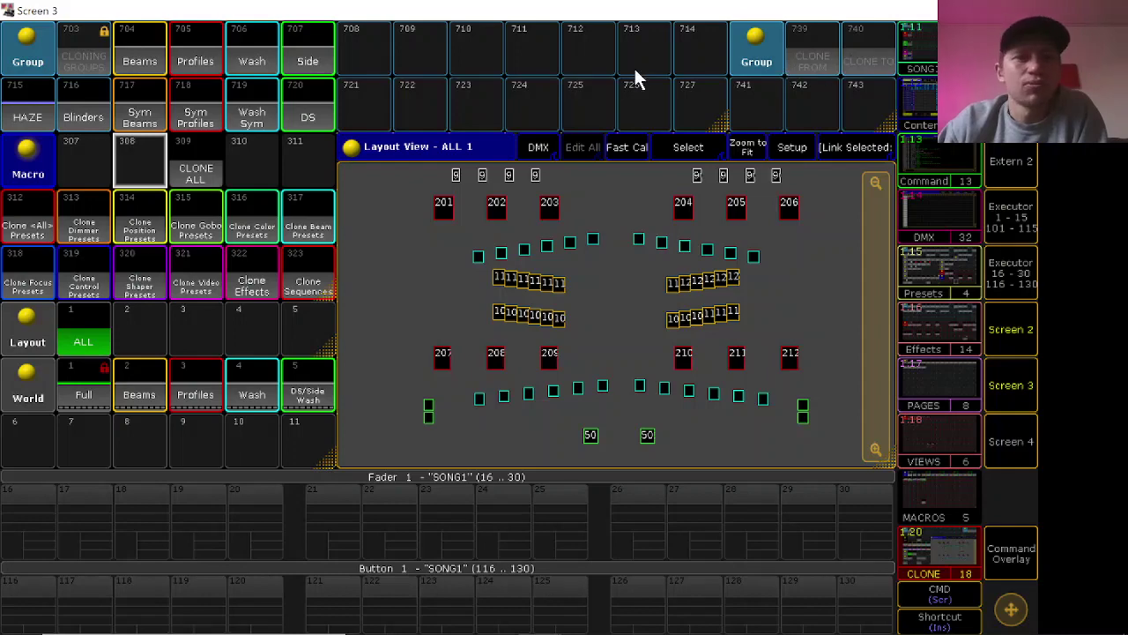
- Review the command lines inside macro 309 CLONE ALL
right_click(181, 172)
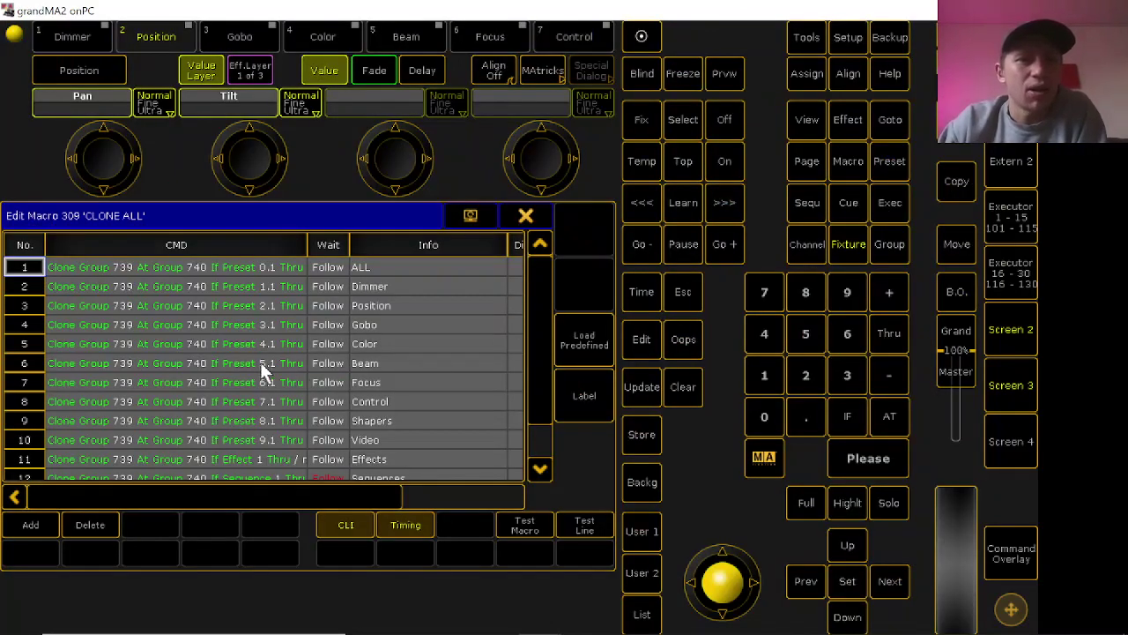
drag(306, 249, 395, 260)
scroll(269, 344, down, 12)
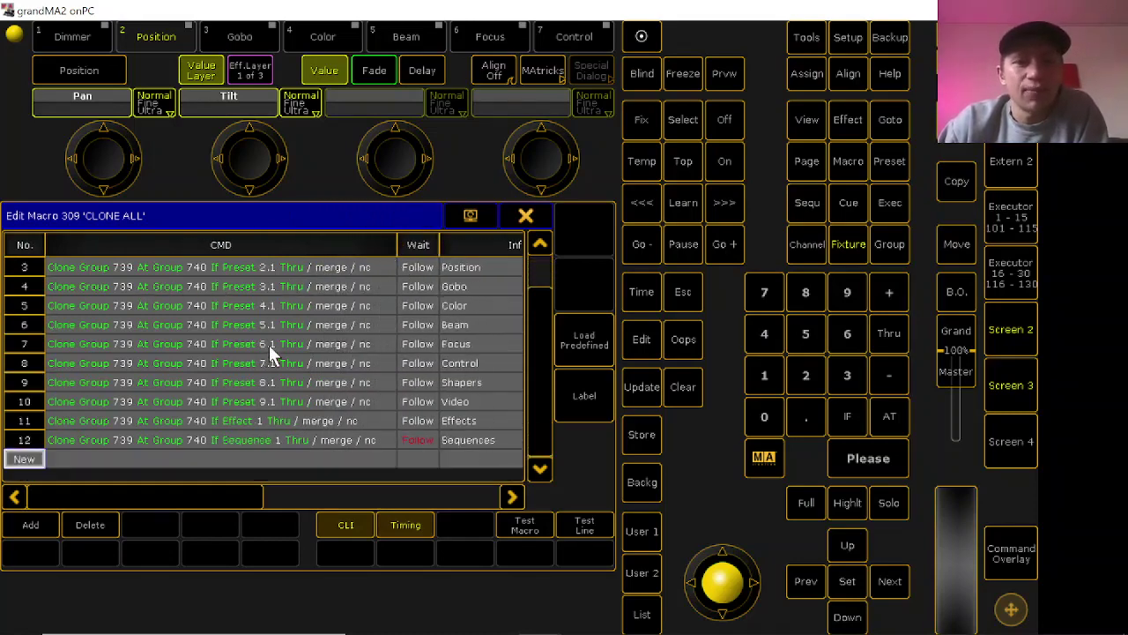
scroll(269, 345, up, 12)
scroll(258, 303, down, 12)
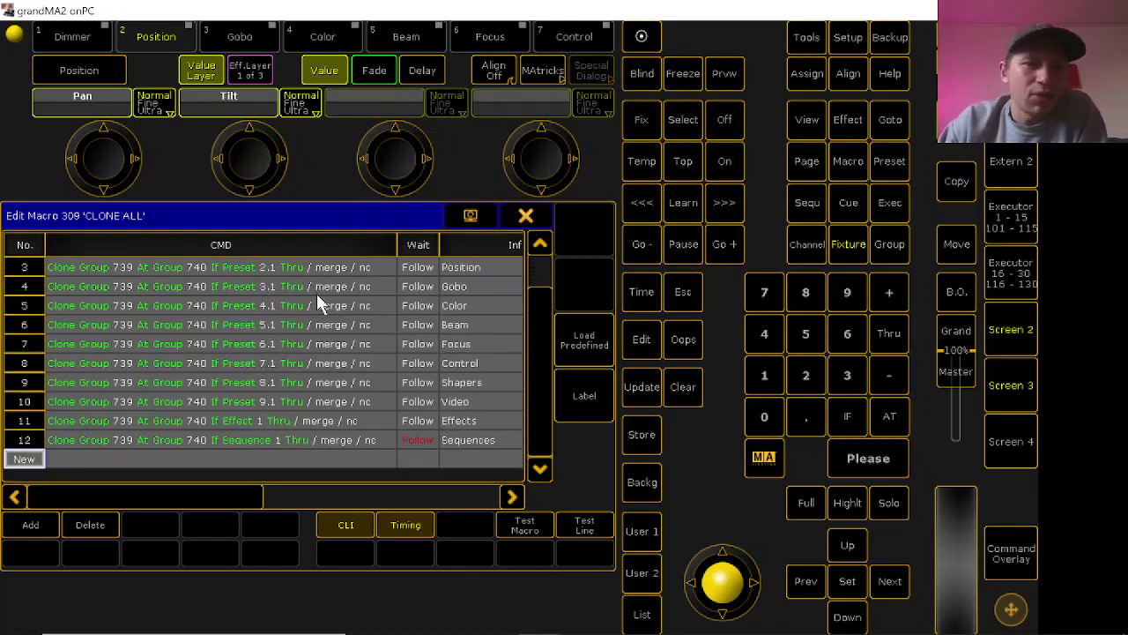
click(540, 224)
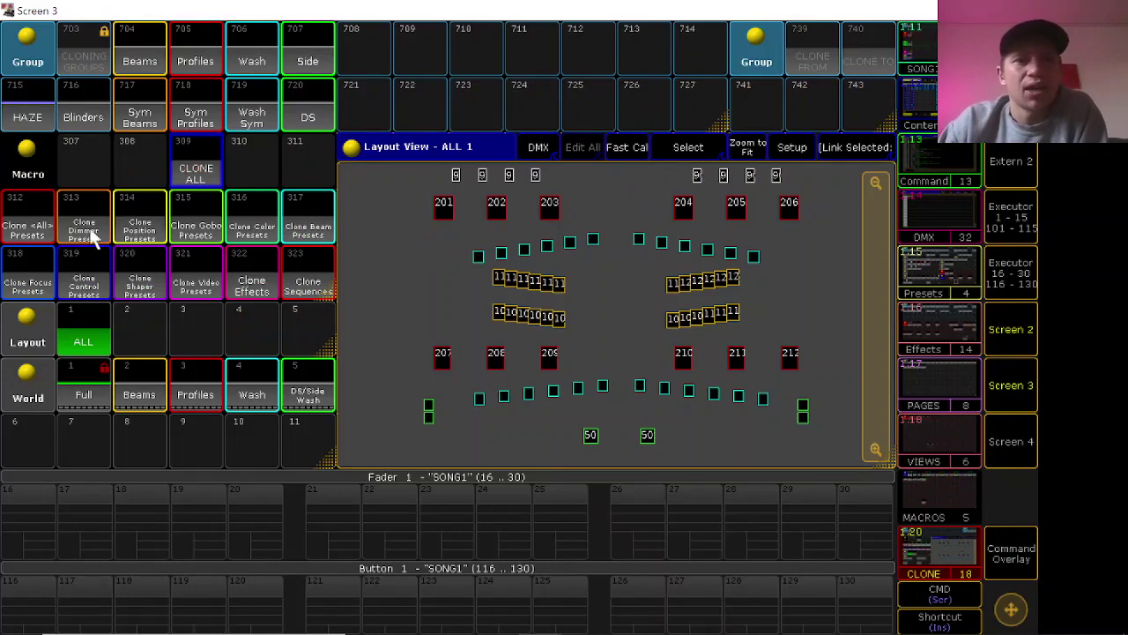
- Run CLONE ALL, then inspect the Clone <All> Presets and Clone Dimmer Presets macros
click(189, 176)
right_click(189, 176)
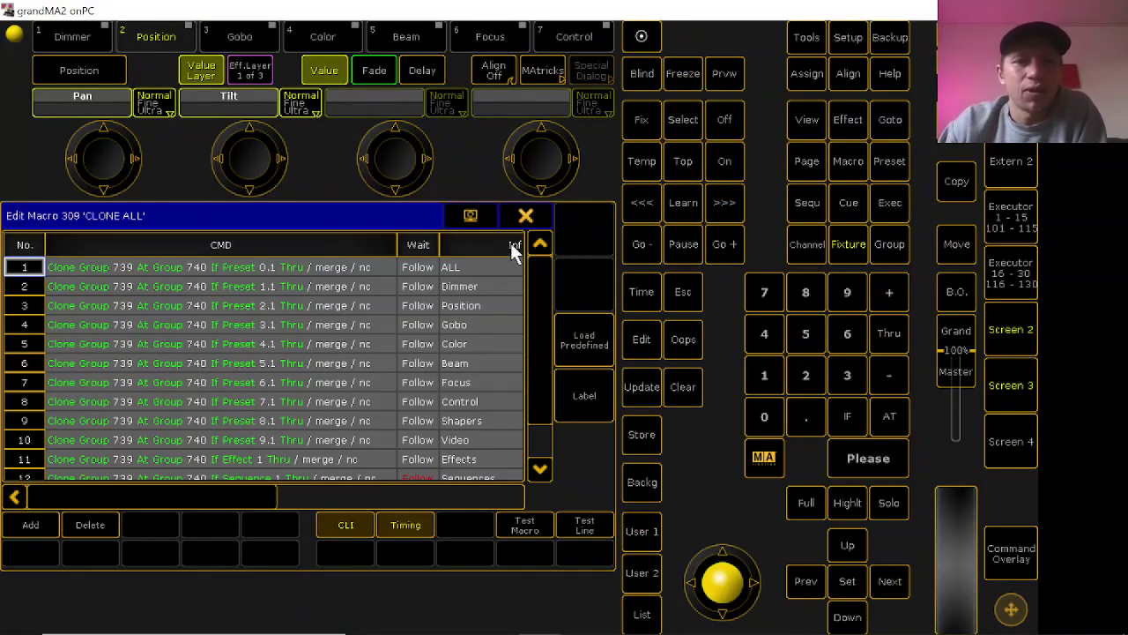
click(543, 224)
click(35, 211)
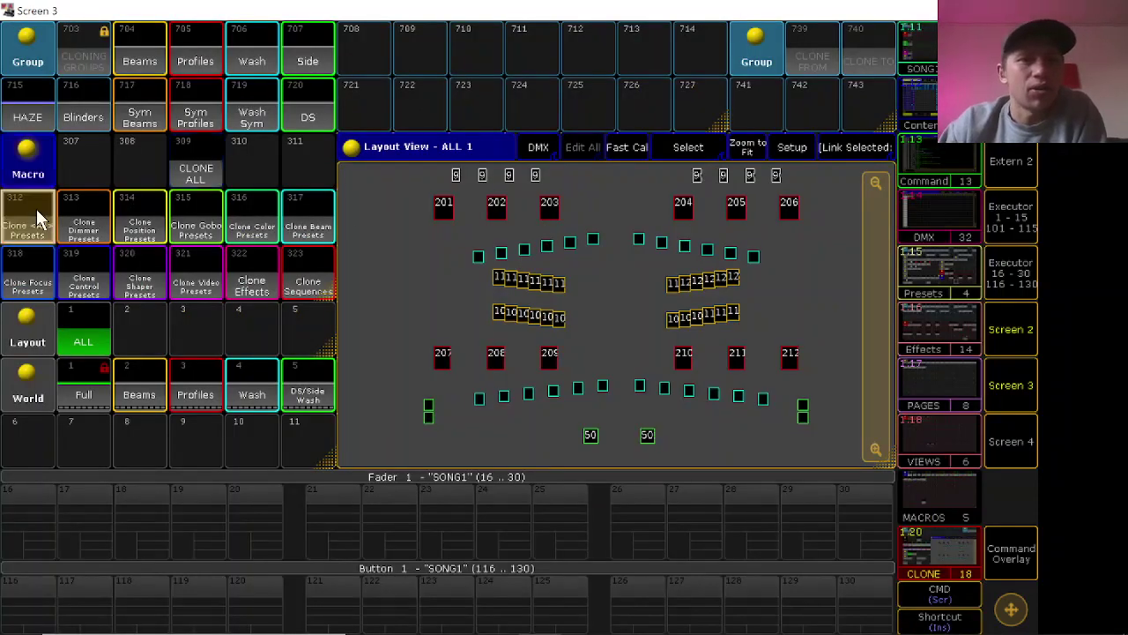
right_click(35, 211)
click(527, 215)
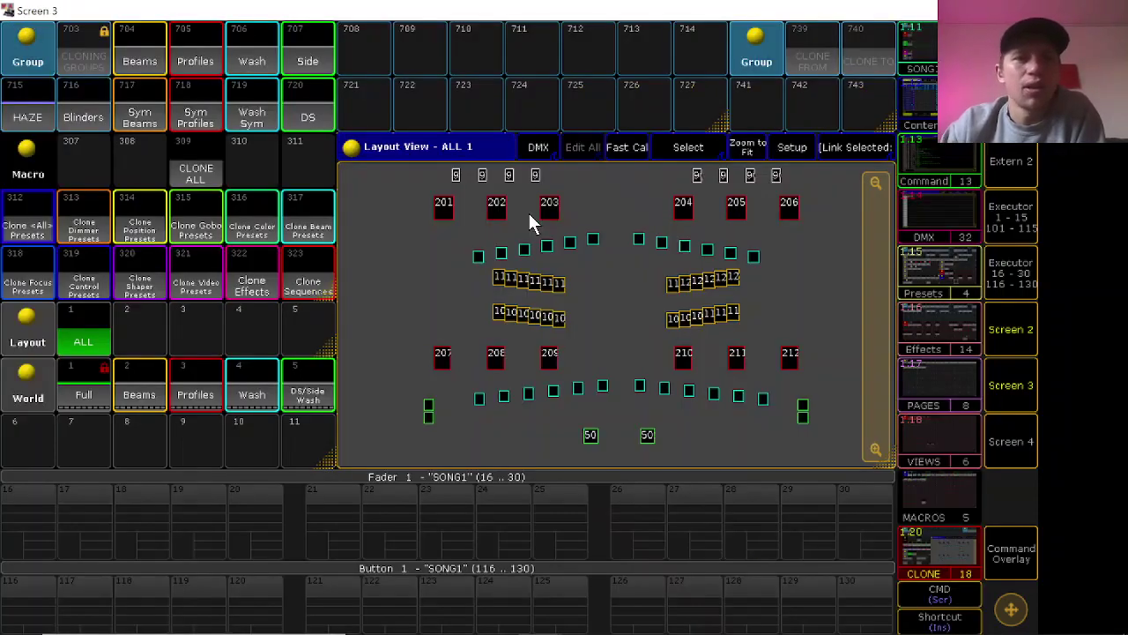
right_click(81, 216)
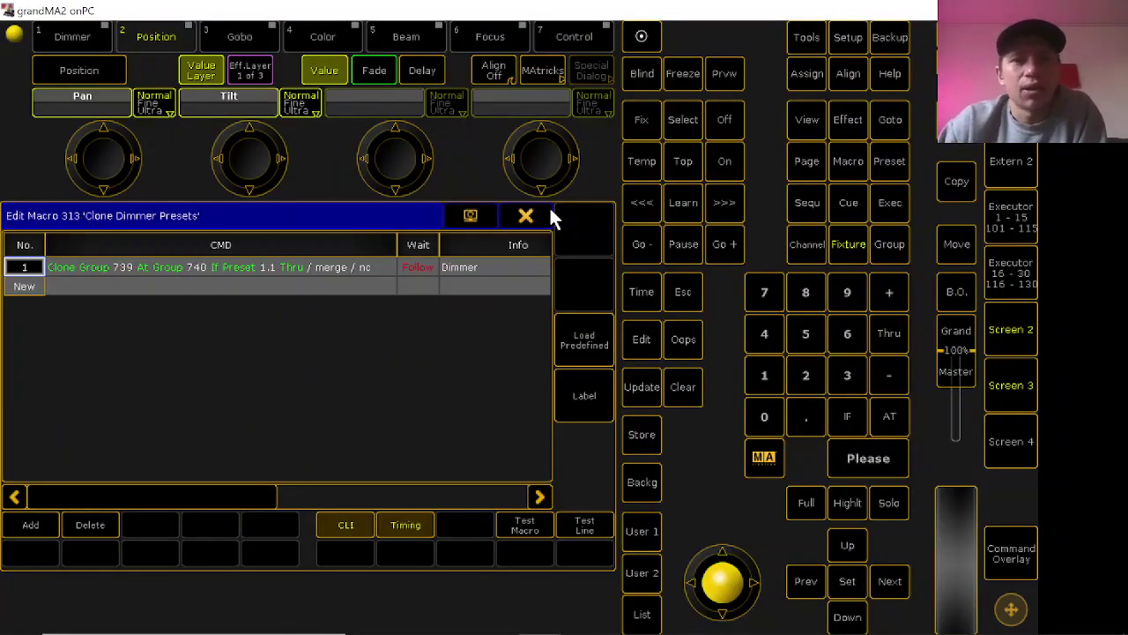
click(526, 216)
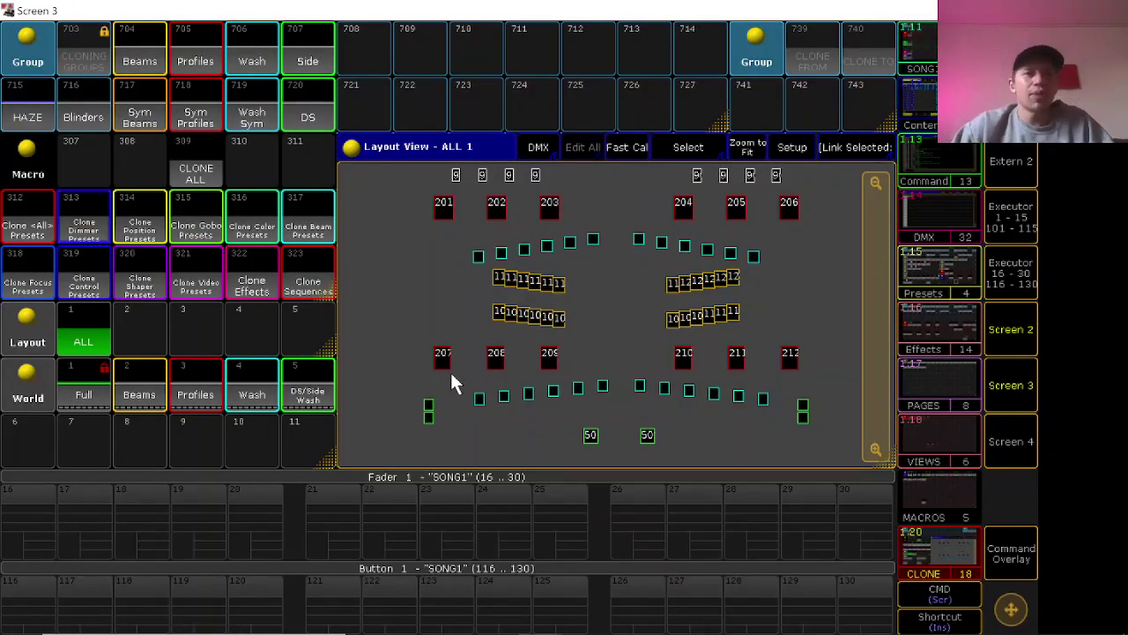
- Select entries in the macro pool
click(281, 143)
click(142, 183)
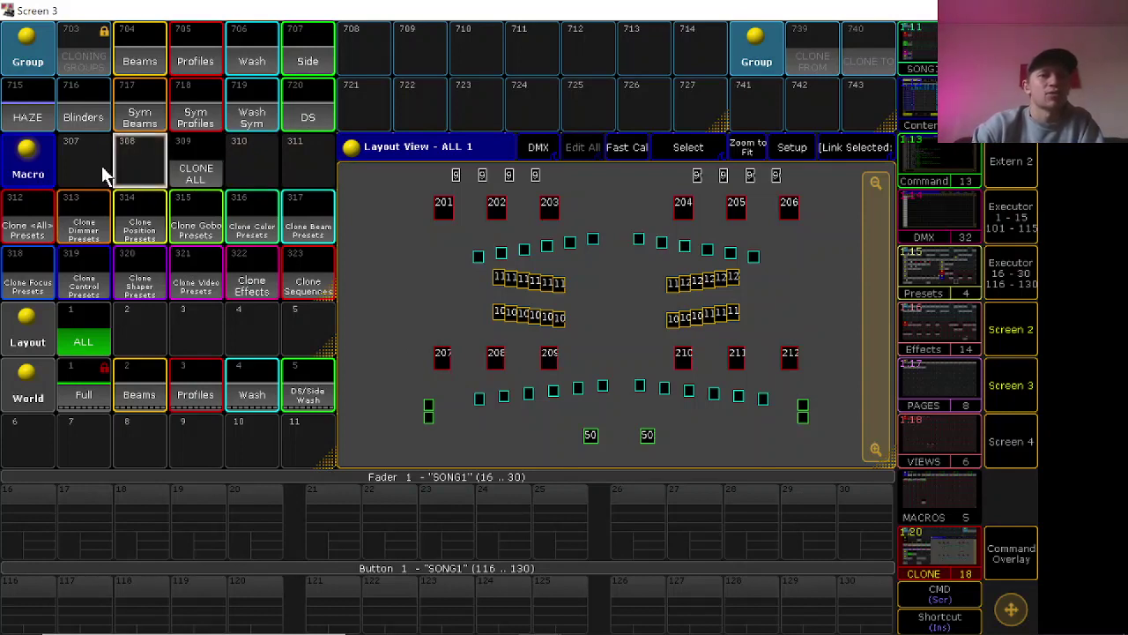
click(104, 167)
click(256, 179)
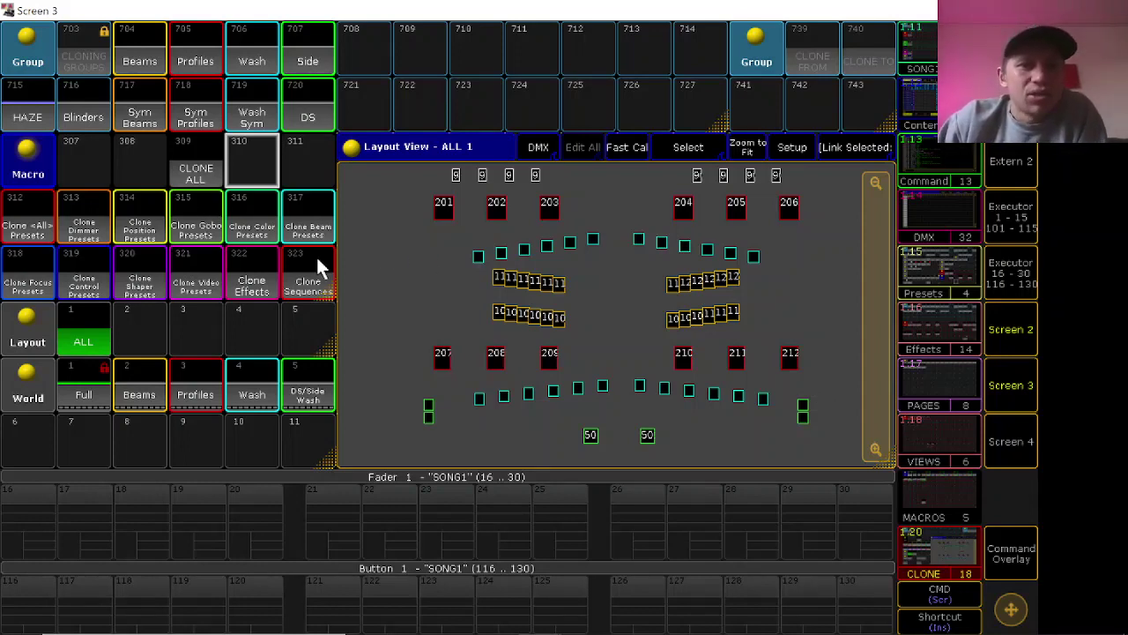
- Select the ALL layout and pick the Beams and Profiles worlds
click(98, 347)
click(88, 401)
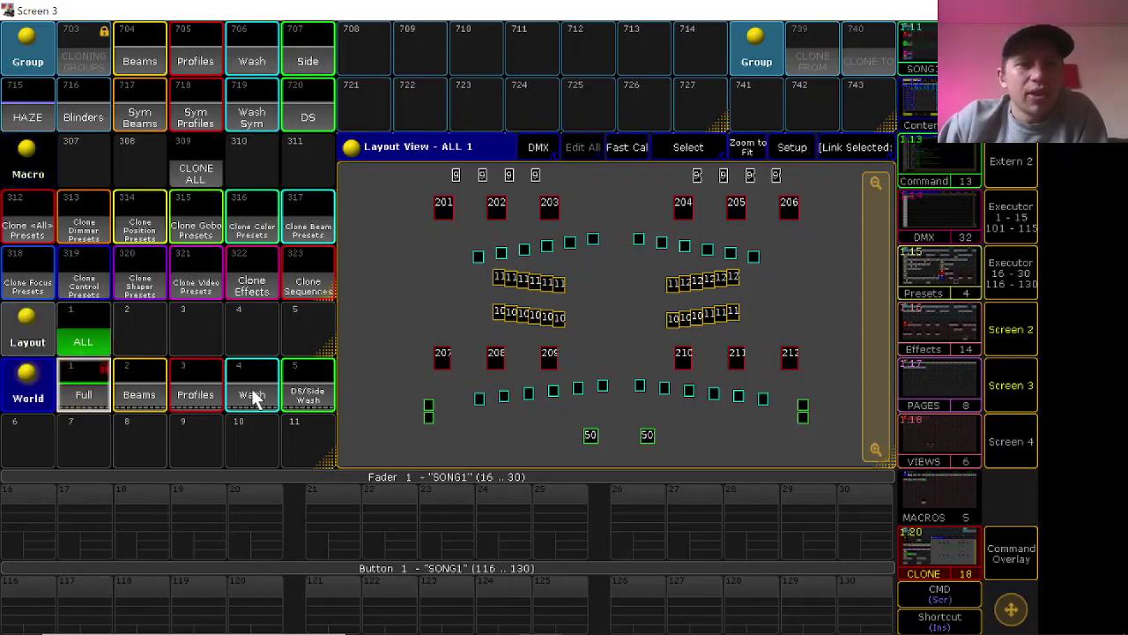
click(154, 404)
click(196, 397)
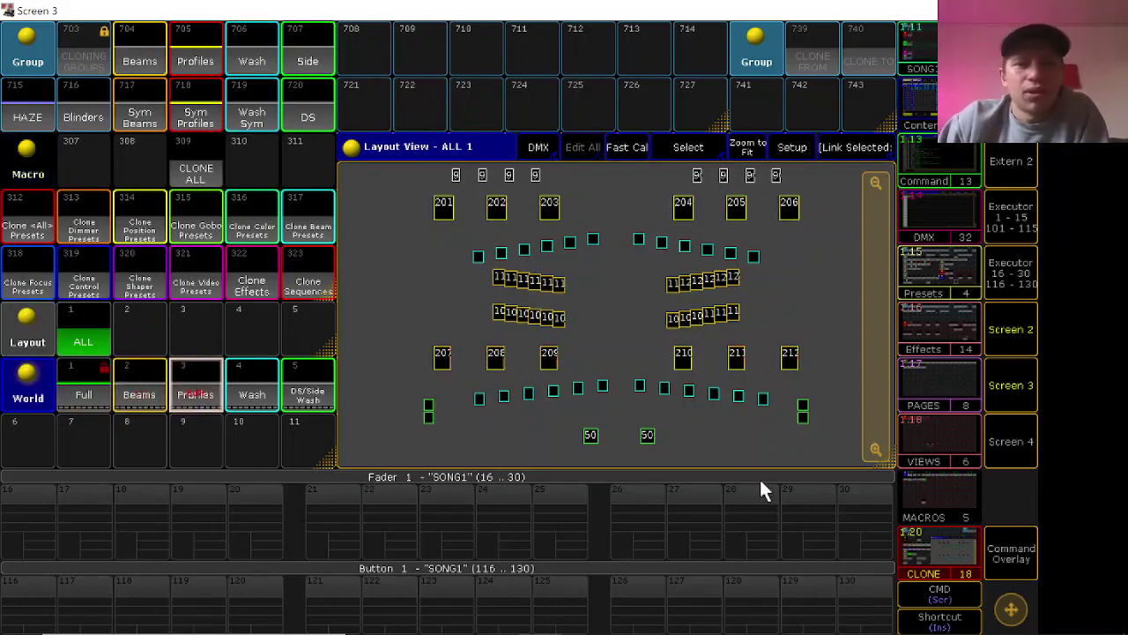
- Undo the accidental Profiles world update with Oops, then show only the Beams world
click(1027, 569)
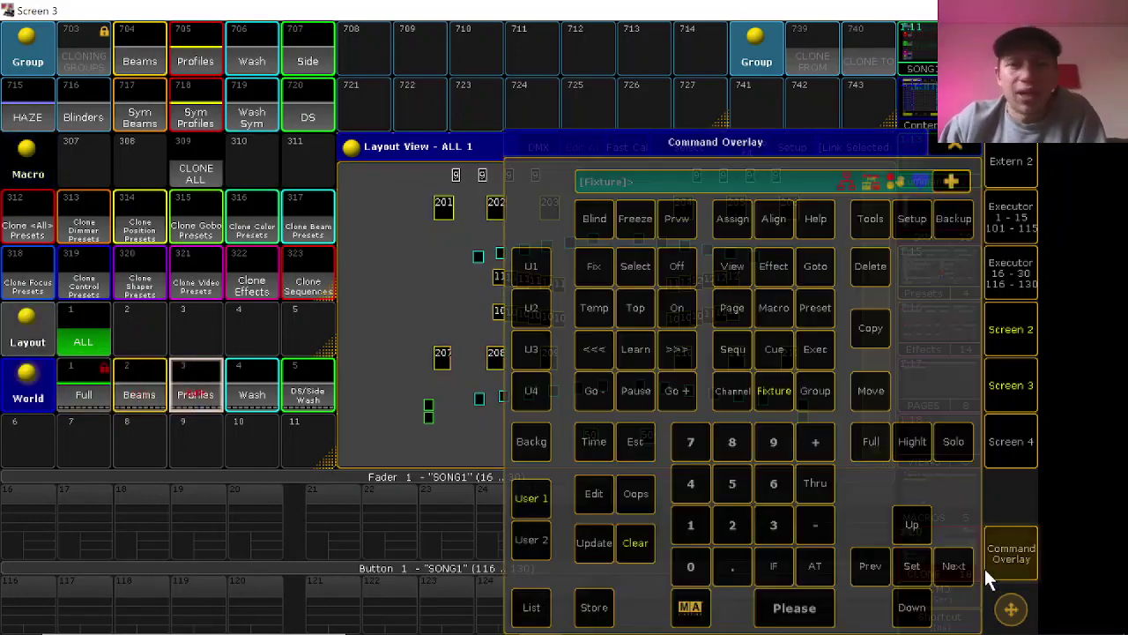
click(610, 534)
key(Return)
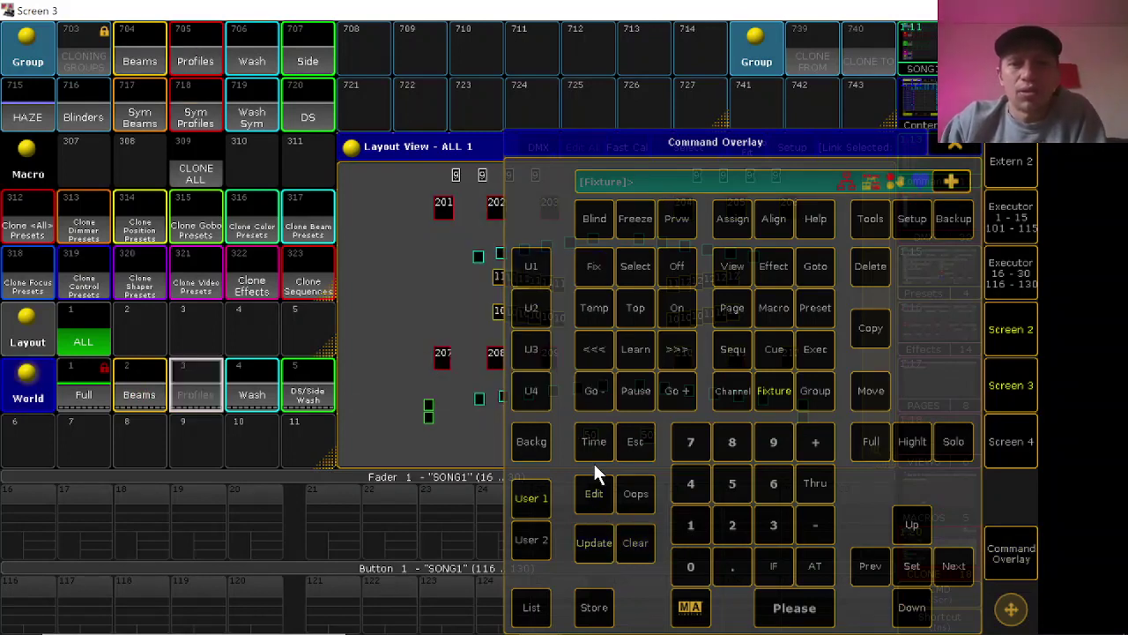
click(659, 499)
click(436, 354)
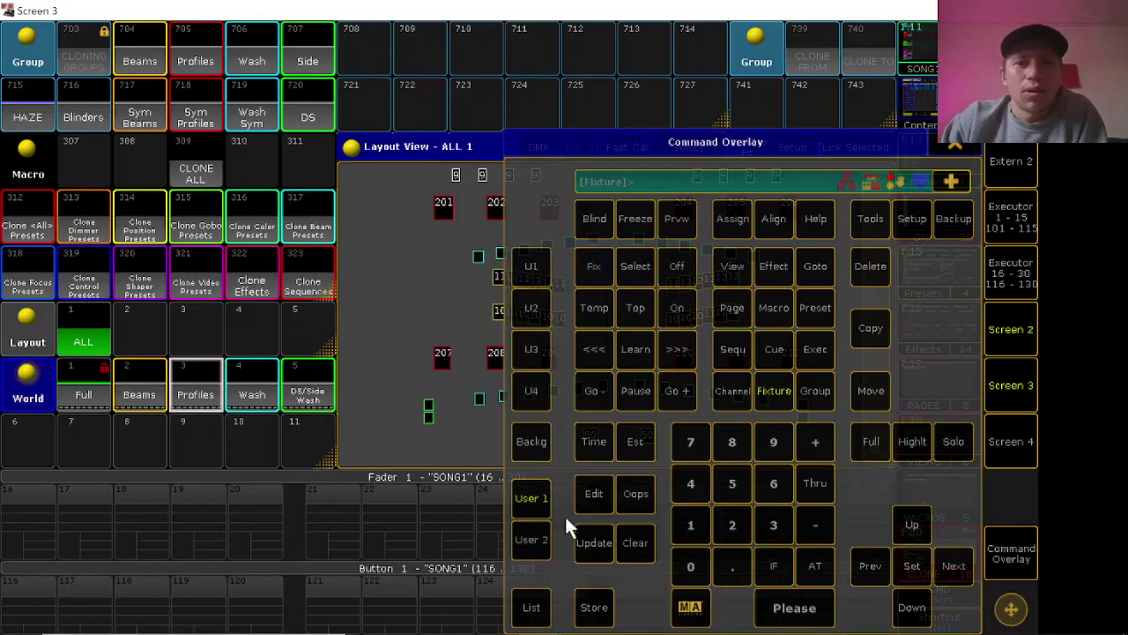
click(953, 144)
click(148, 389)
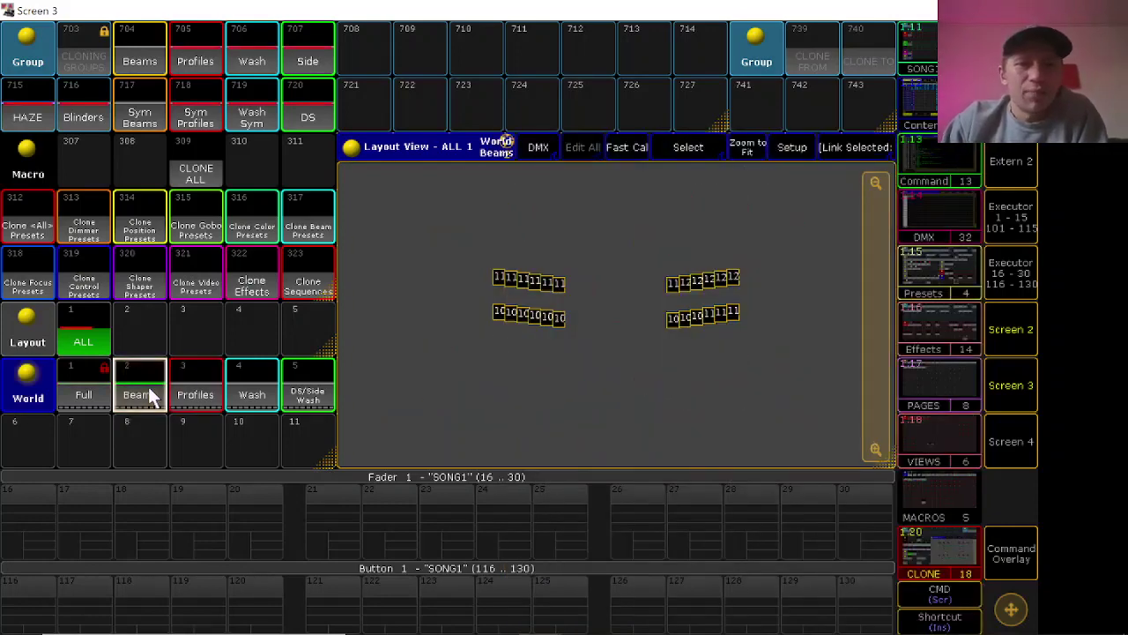
- Cycle the layout through the Profiles, Wash, DS/Side Wash and Beams worlds, ending on Full
click(194, 396)
click(253, 394)
click(298, 396)
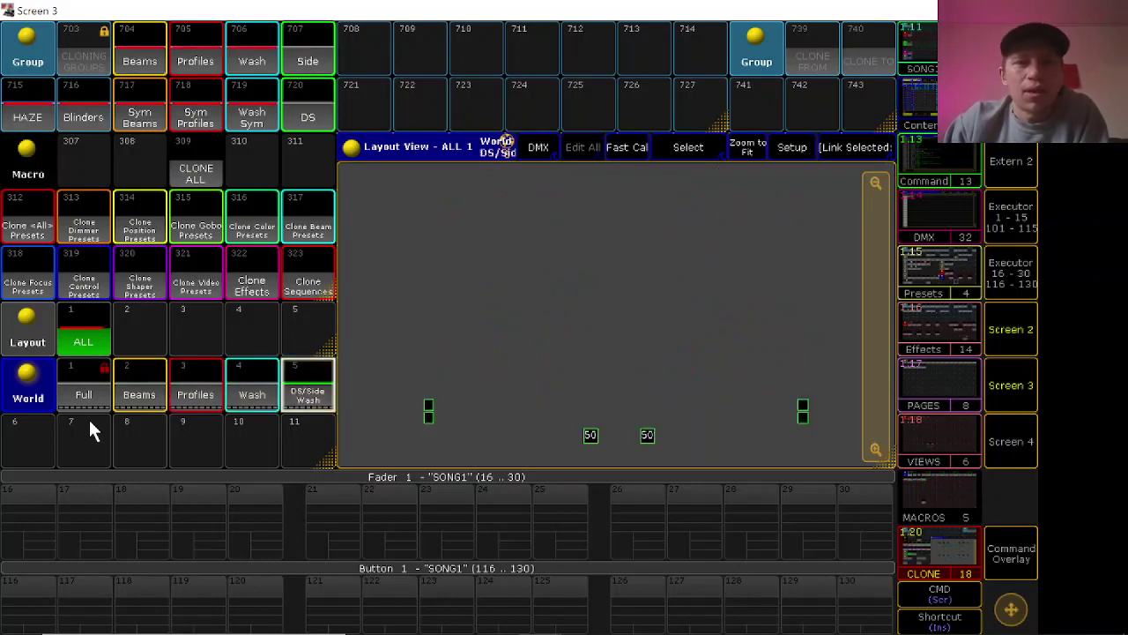
click(144, 385)
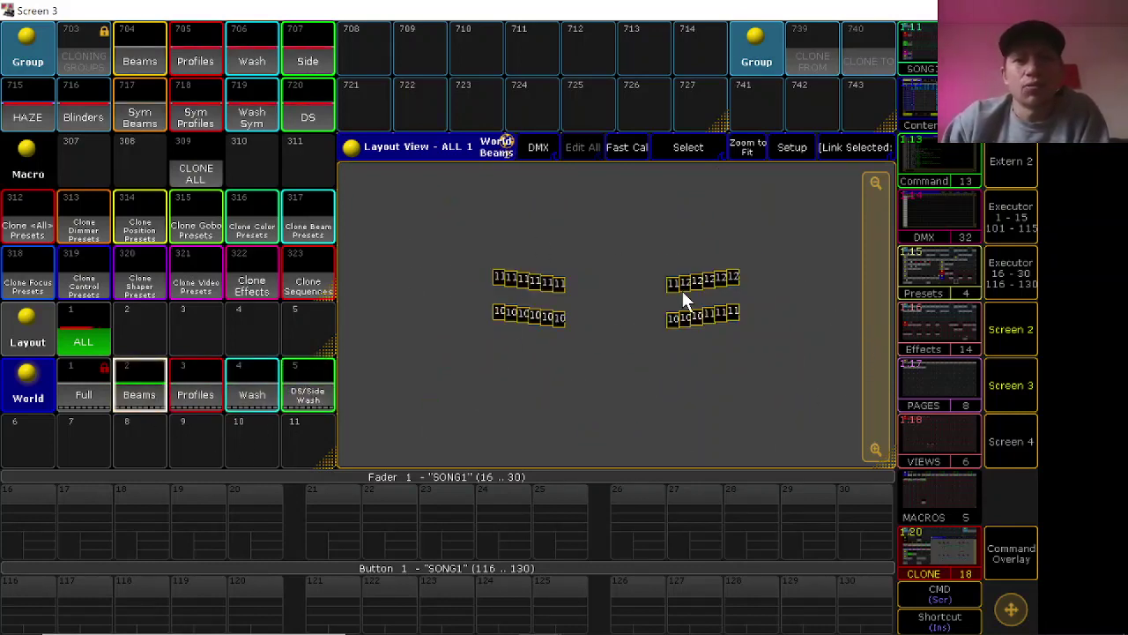
click(181, 394)
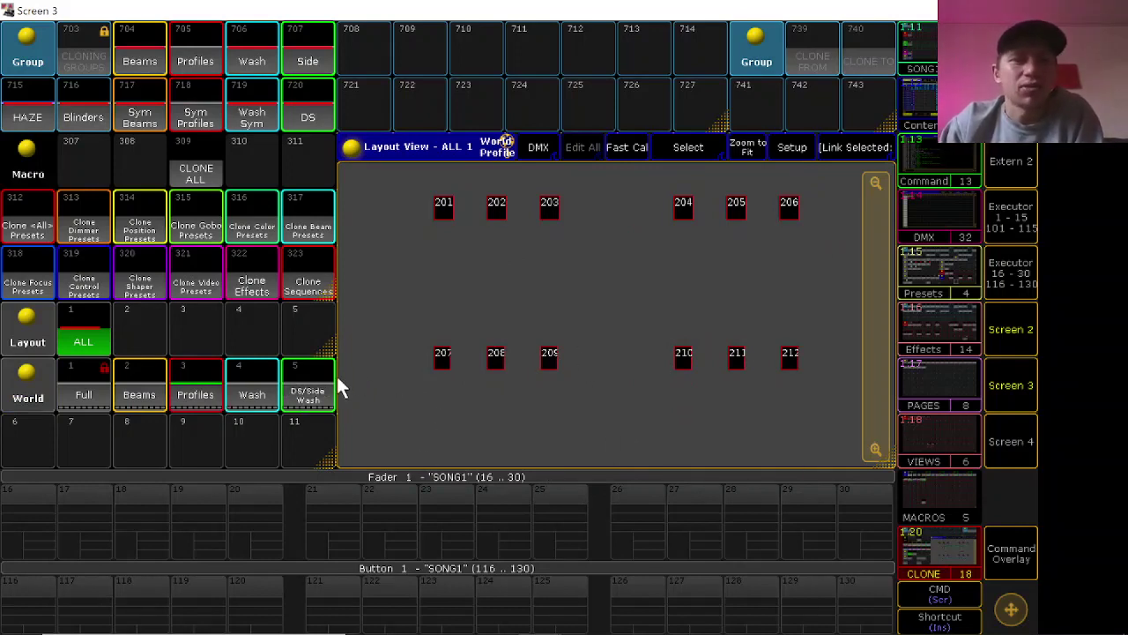
click(254, 394)
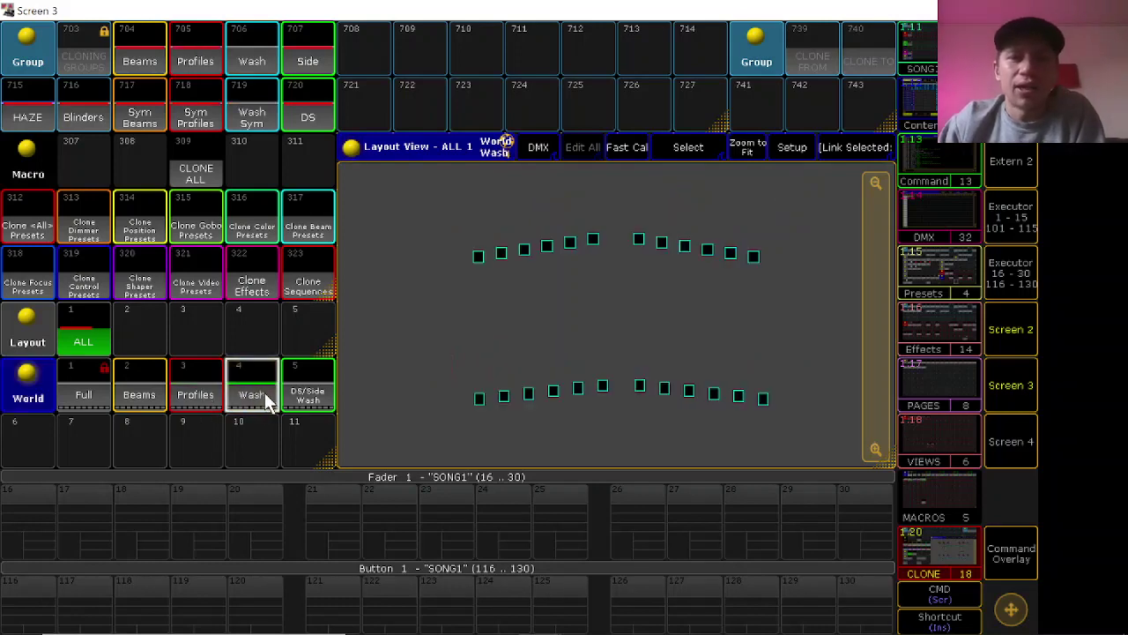
click(196, 392)
click(268, 394)
click(202, 388)
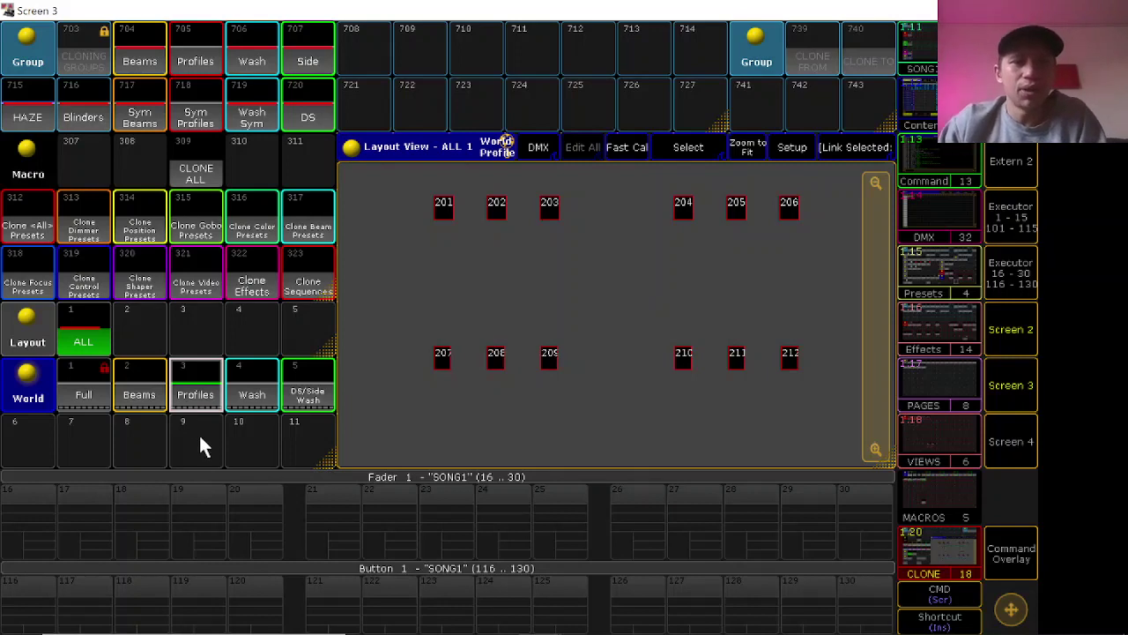
click(101, 390)
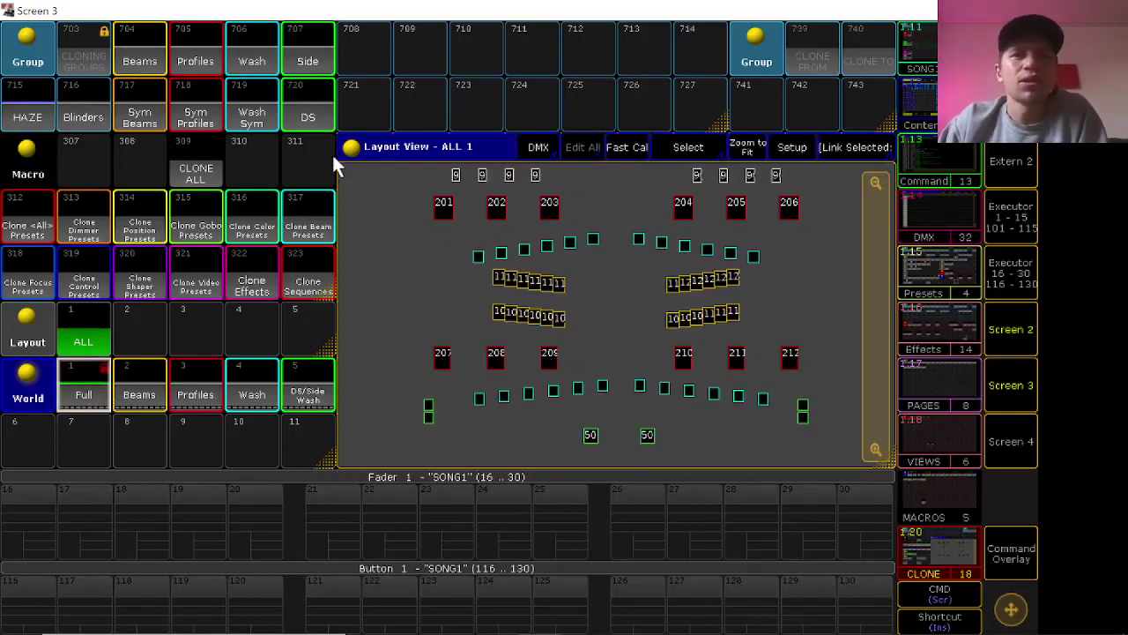
- Select the Profiles group and apply Red 100% from the SONG1 pools, checking Stage View
click(201, 64)
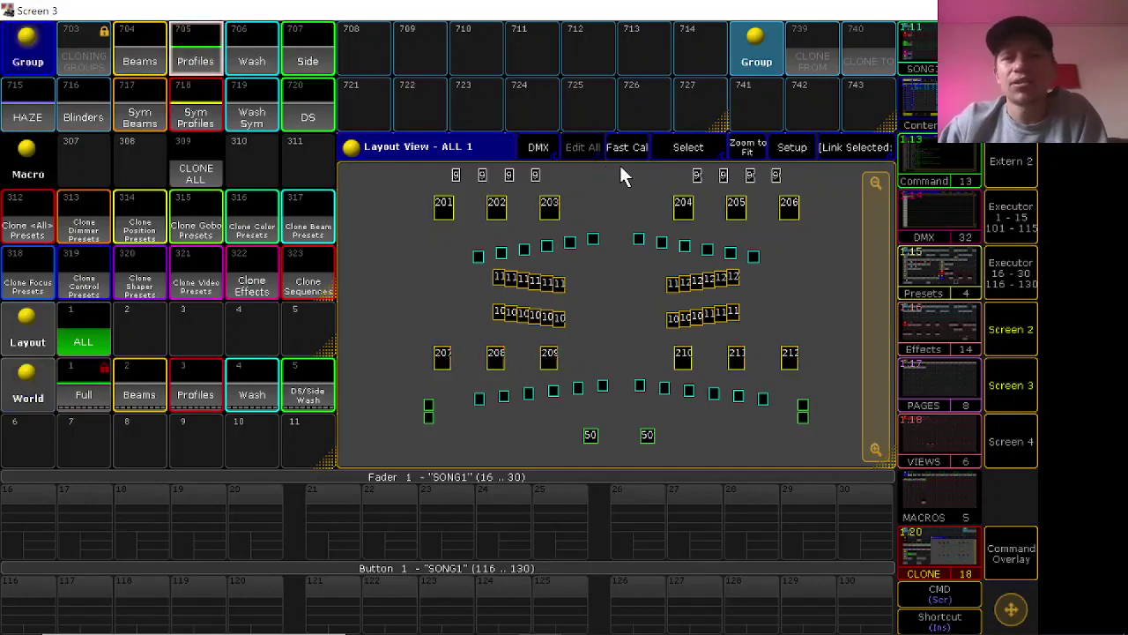
click(934, 552)
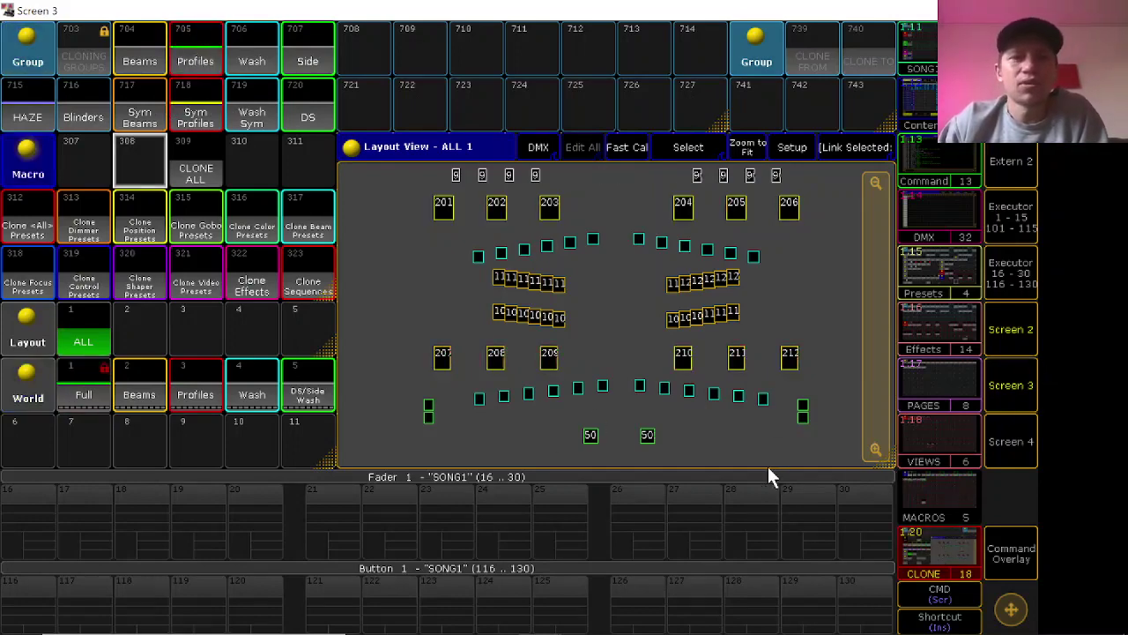
click(926, 53)
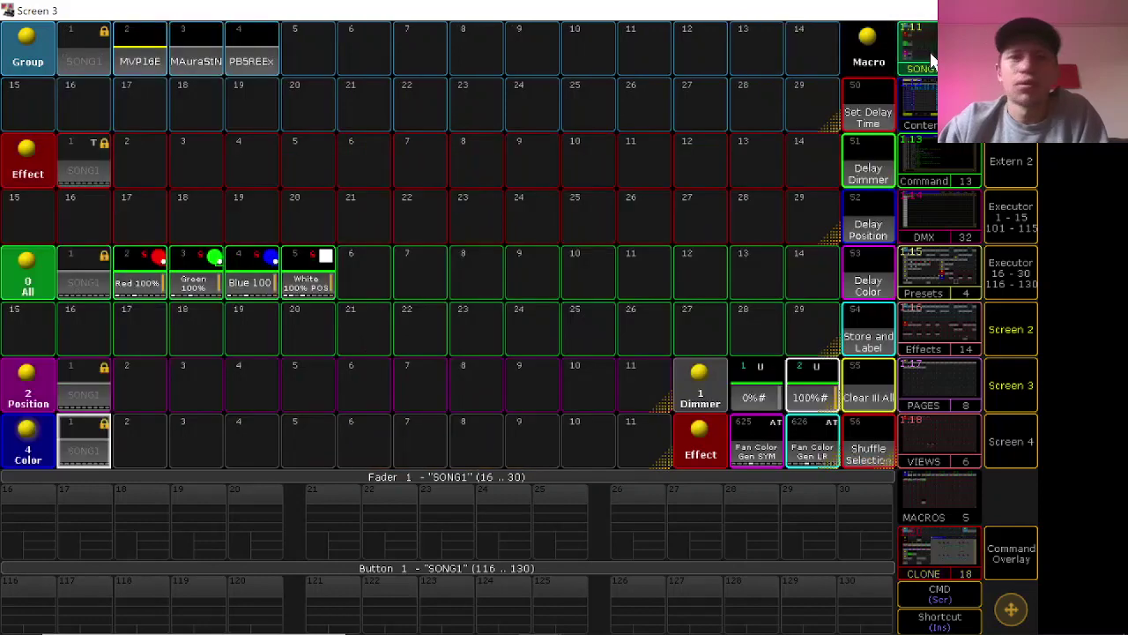
click(149, 285)
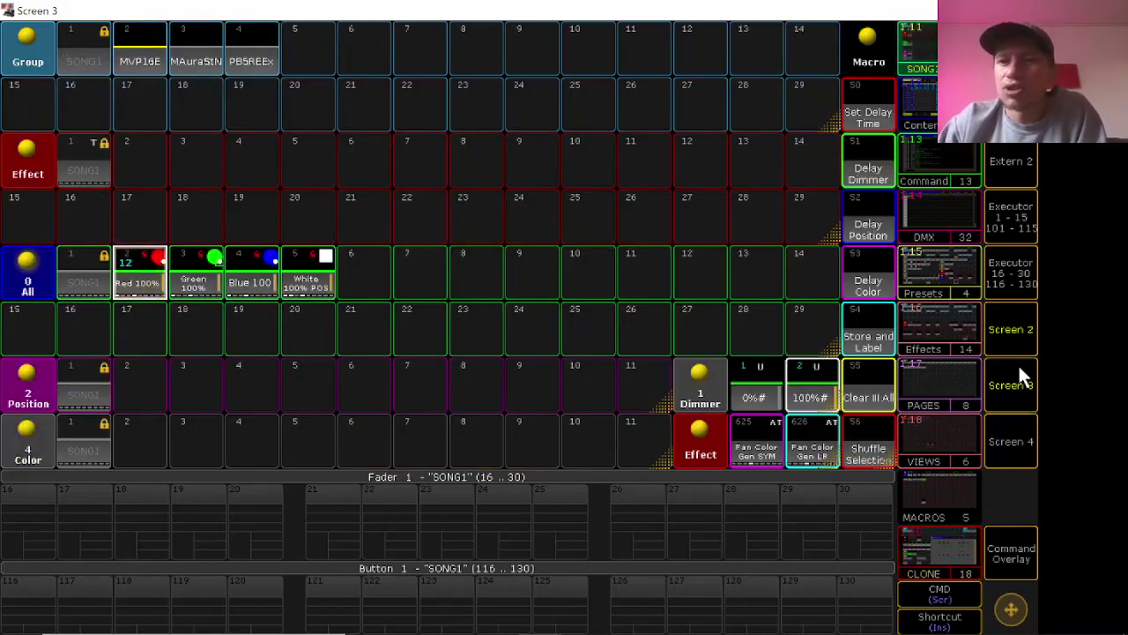
click(1014, 391)
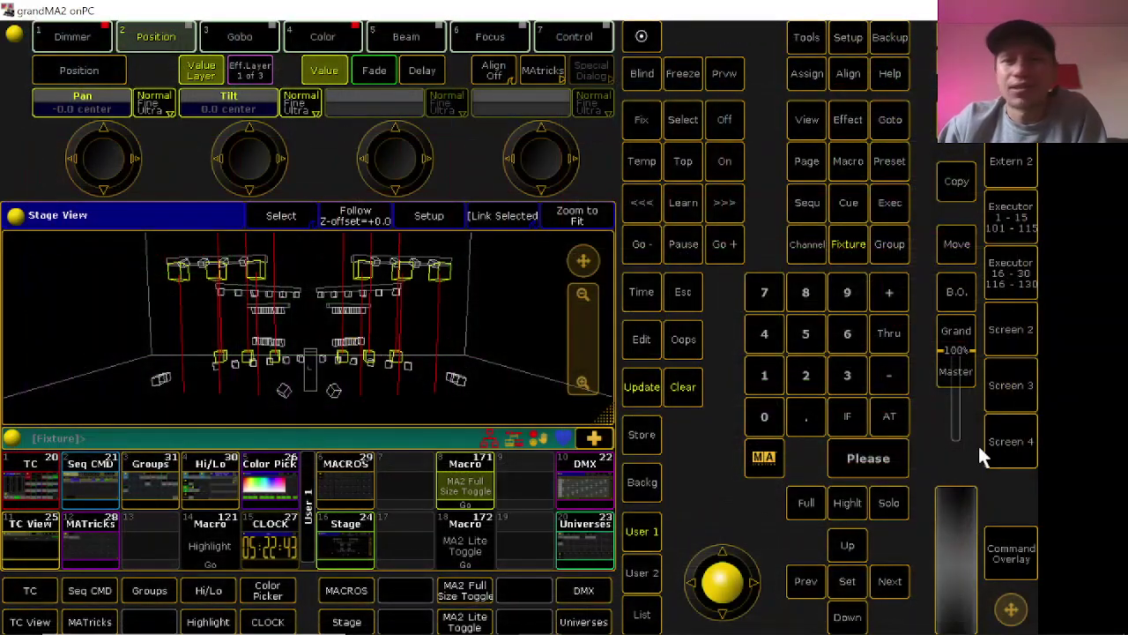
click(1005, 399)
- Apply Green 100%, Blue 100 and White 100% POS in turn, checking each on stage
click(199, 280)
click(1030, 399)
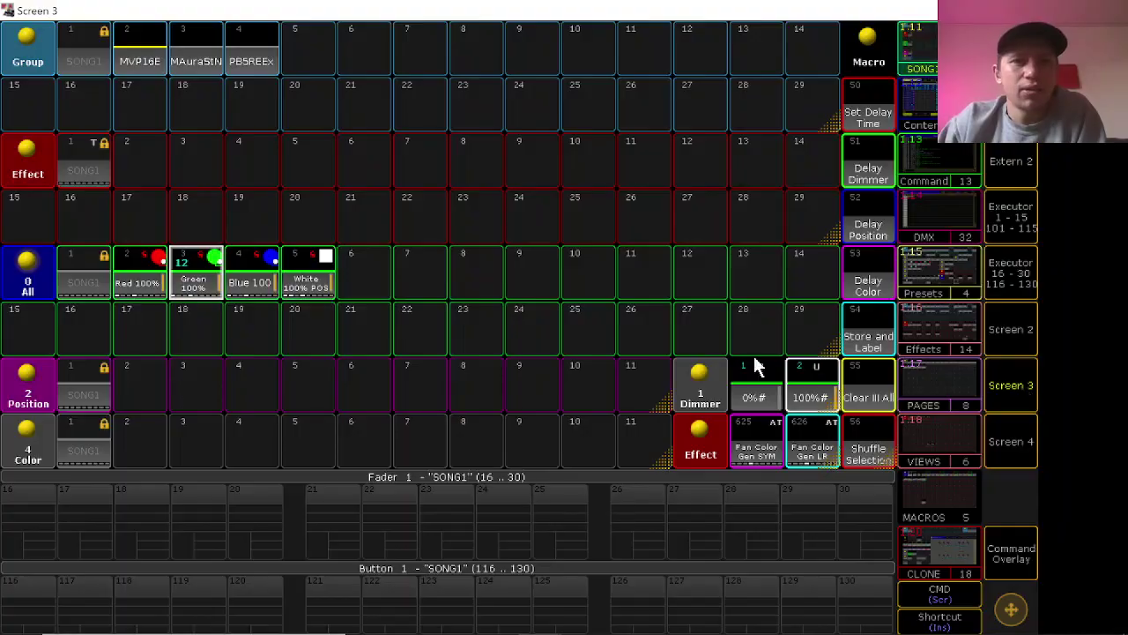
click(256, 269)
click(1013, 393)
click(1013, 392)
click(324, 275)
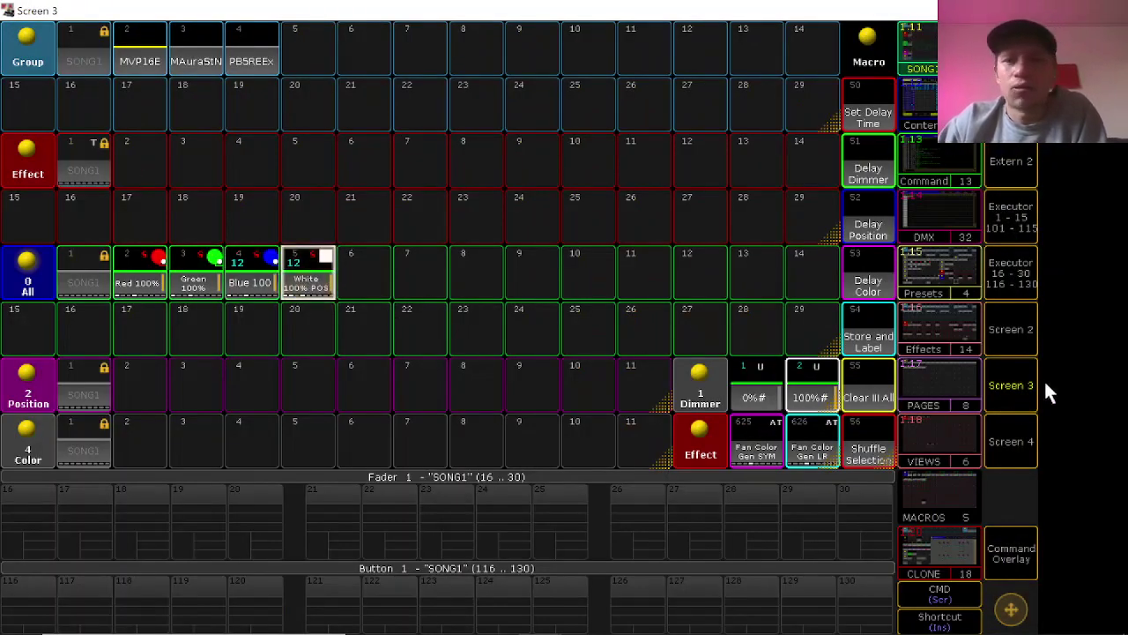
click(1010, 394)
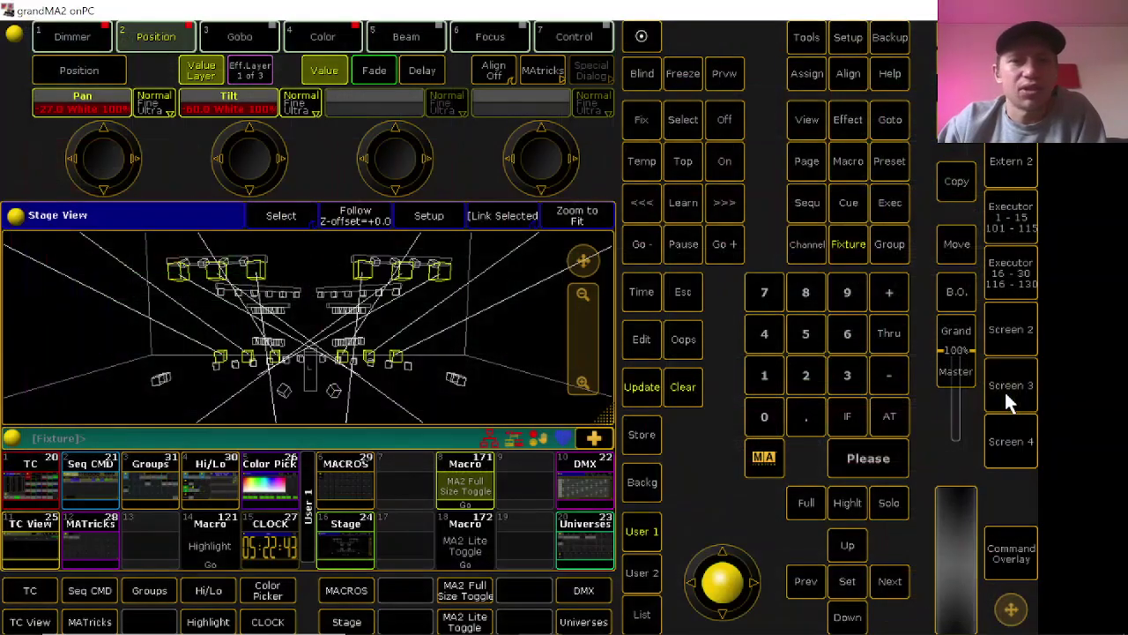
click(1010, 394)
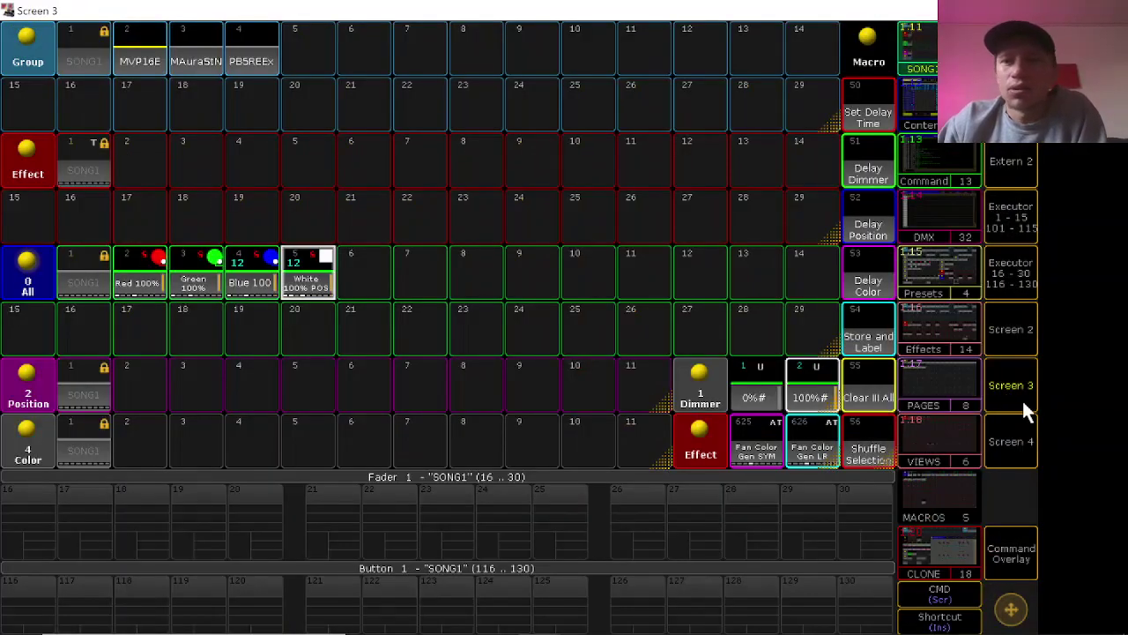
- Clear the programmer from the main stage view
click(1021, 398)
click(688, 393)
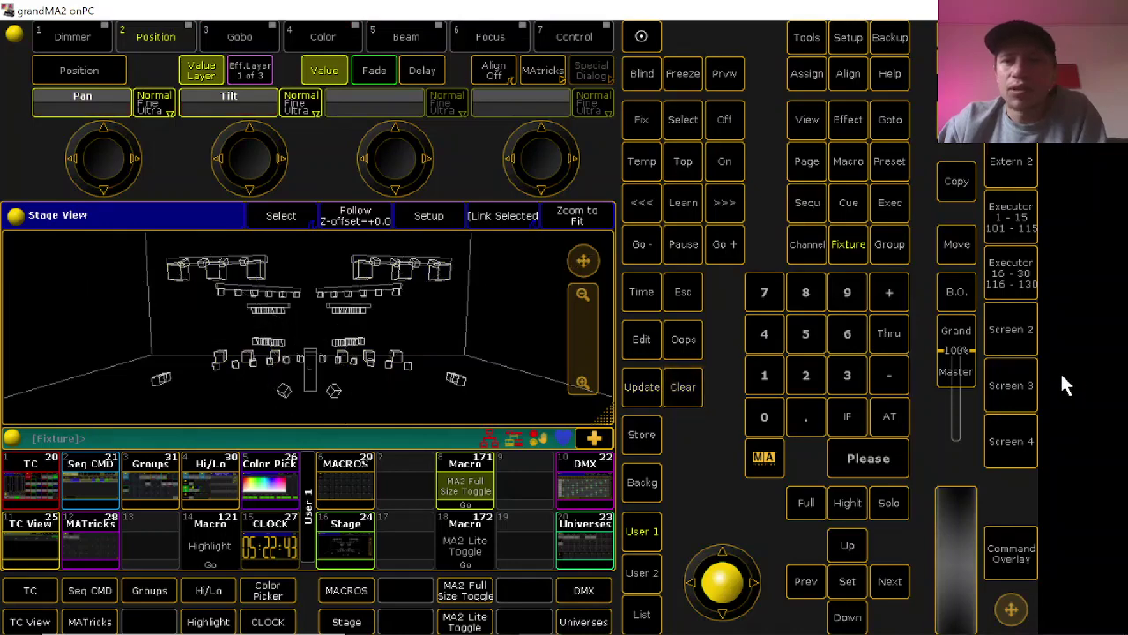
click(1012, 381)
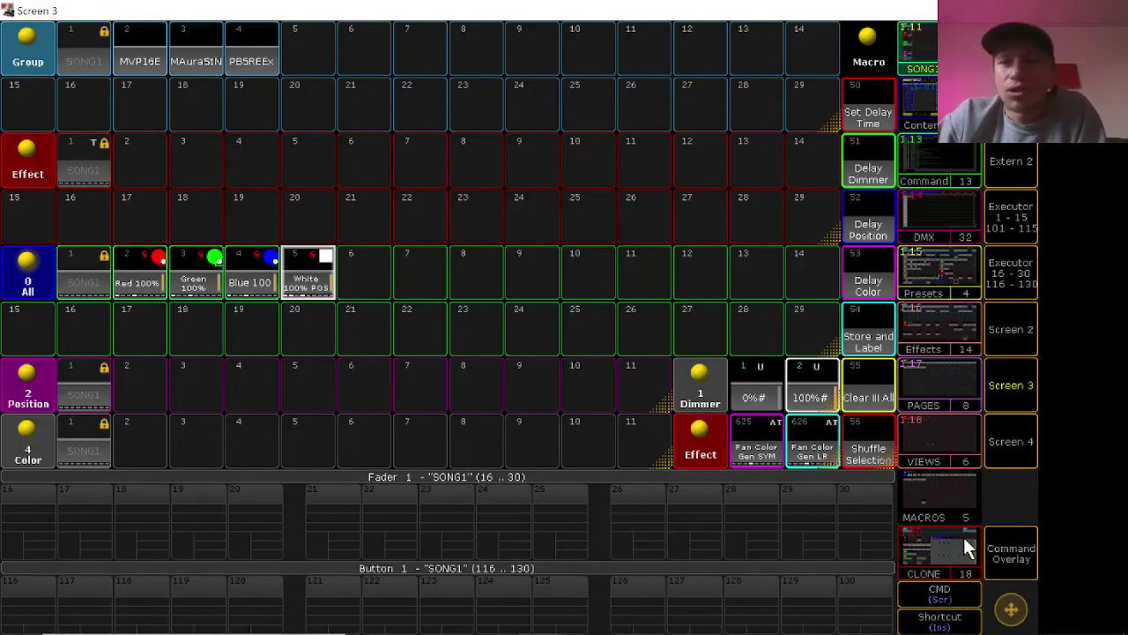
- Clear the MVP16E selection and apply Red 100% to the MAuraStN group
click(136, 55)
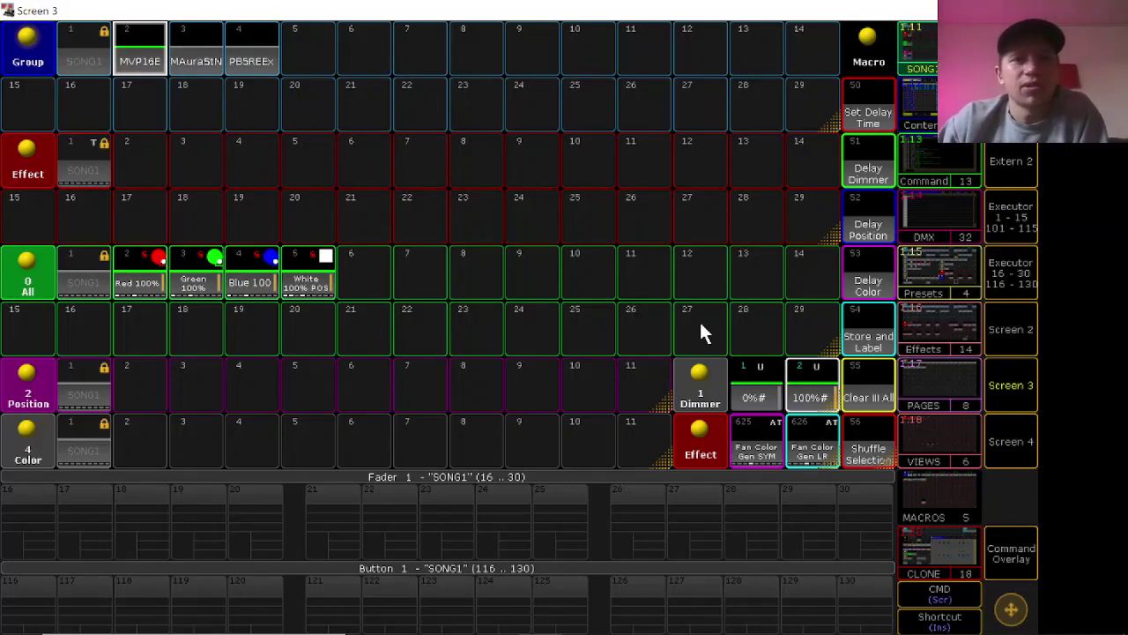
click(1014, 555)
click(630, 542)
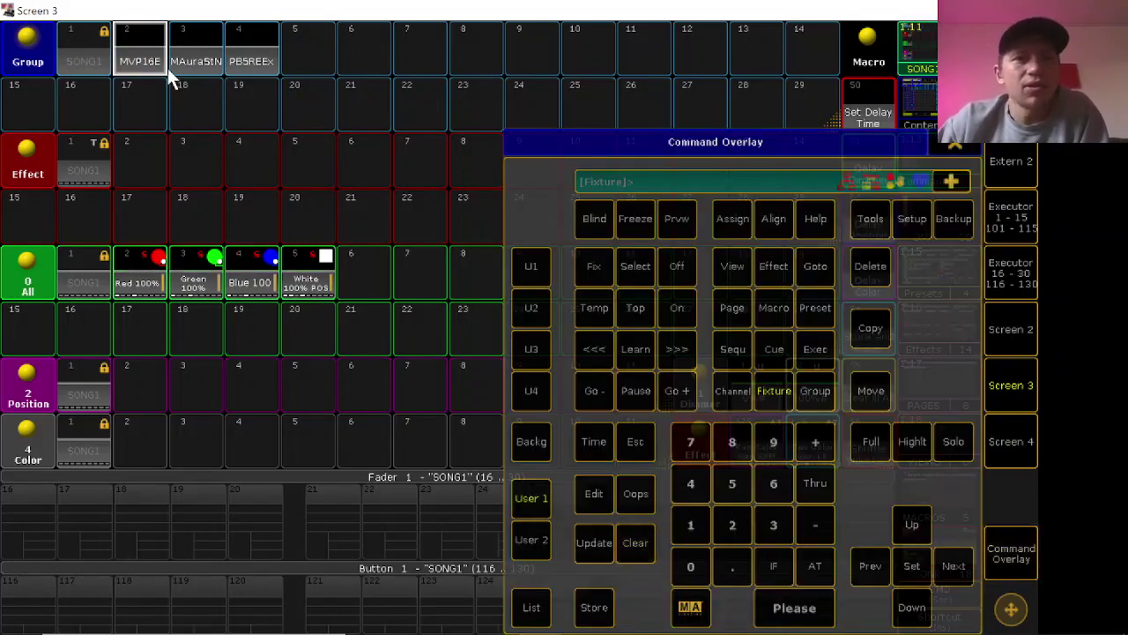
click(192, 62)
click(150, 275)
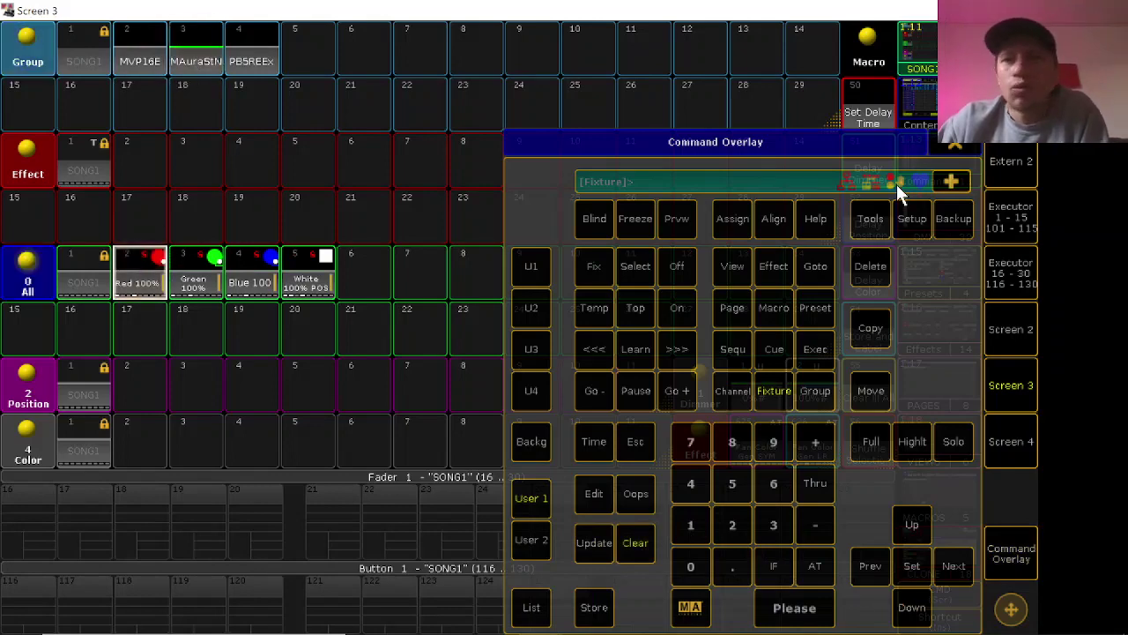
- Check the red MAuraStN fixtures in the Stage View
click(939, 147)
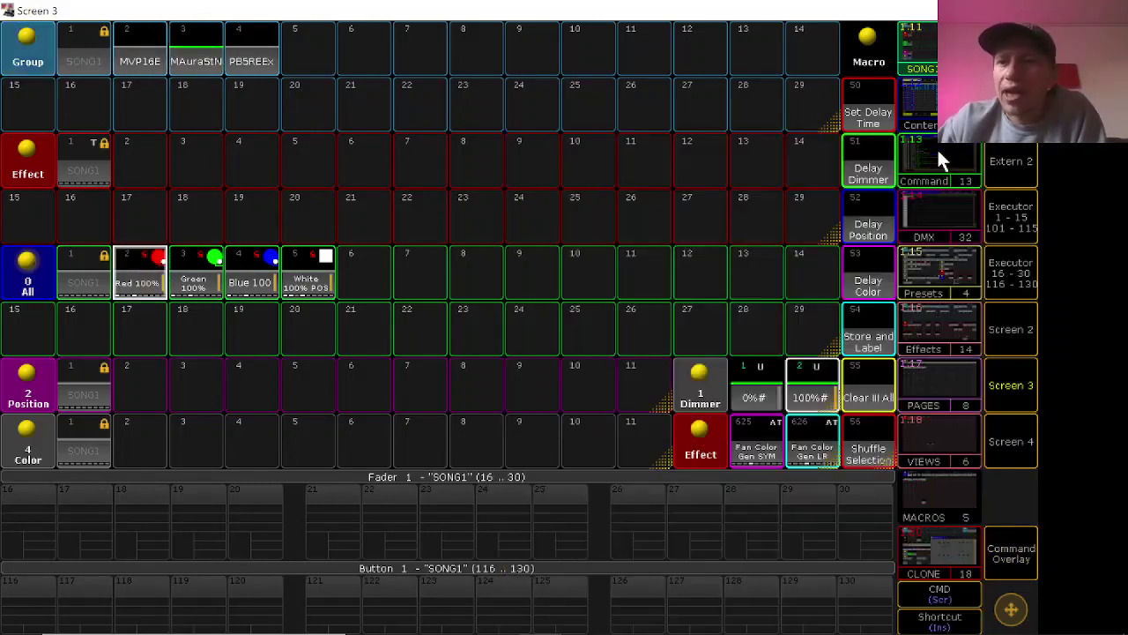
click(1020, 379)
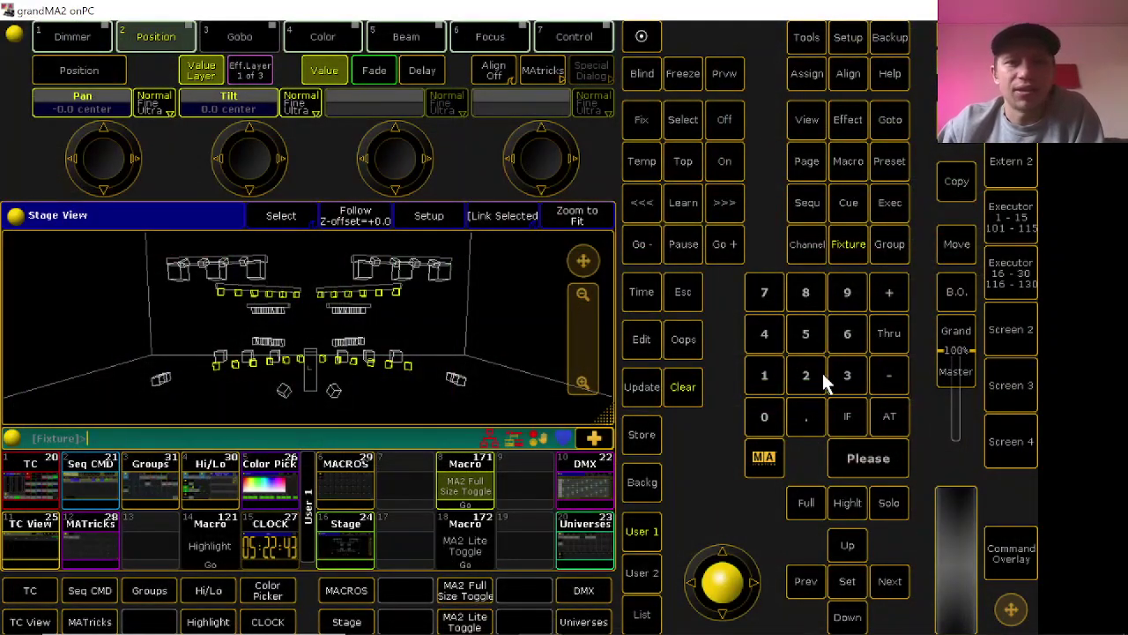
click(1024, 389)
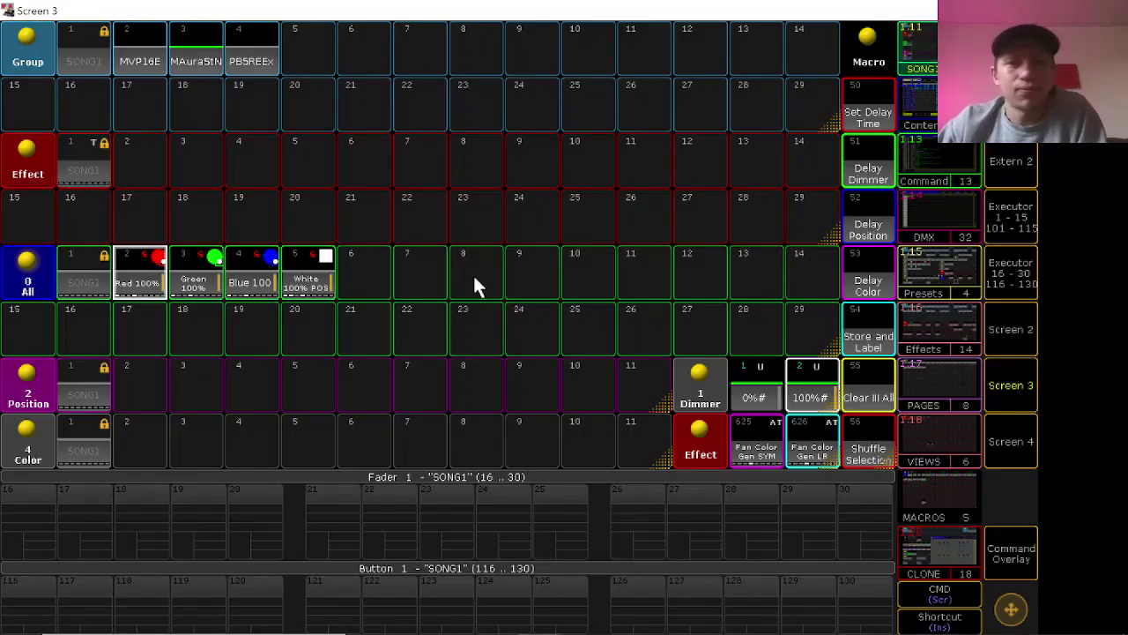
click(953, 563)
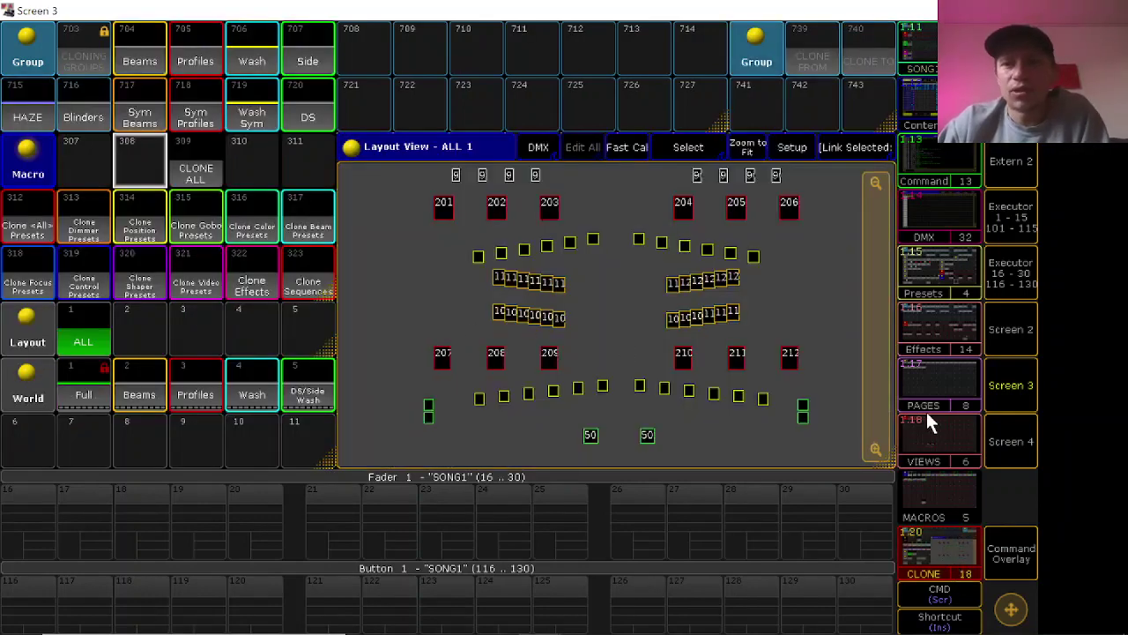
- Store the Profiles group into CLONE FROM as the clone source
click(1012, 555)
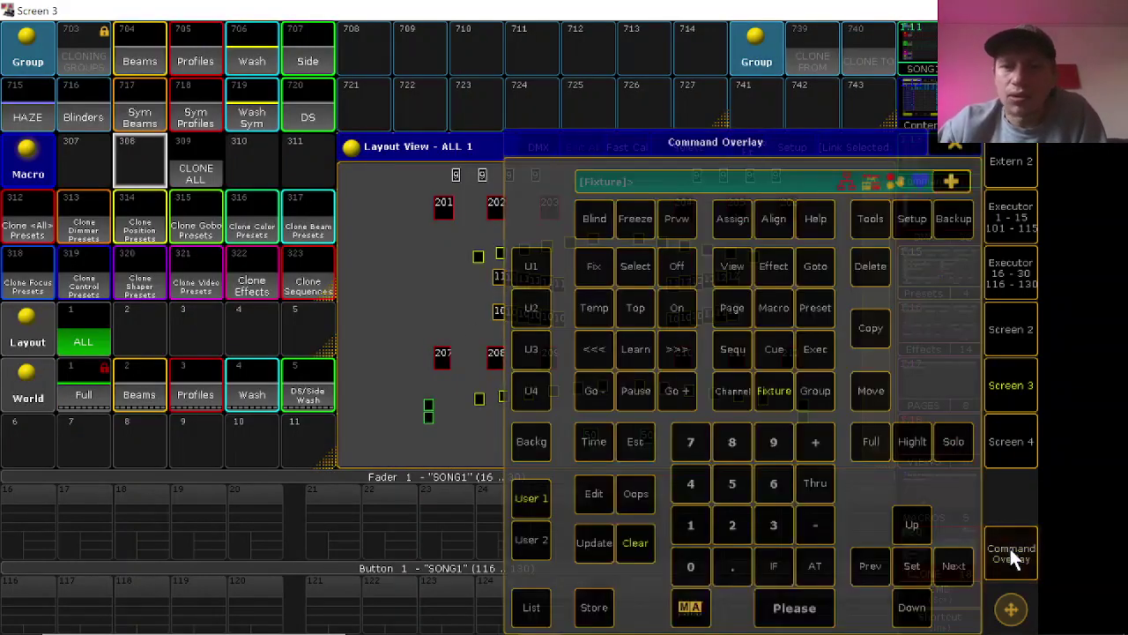
click(953, 144)
click(179, 72)
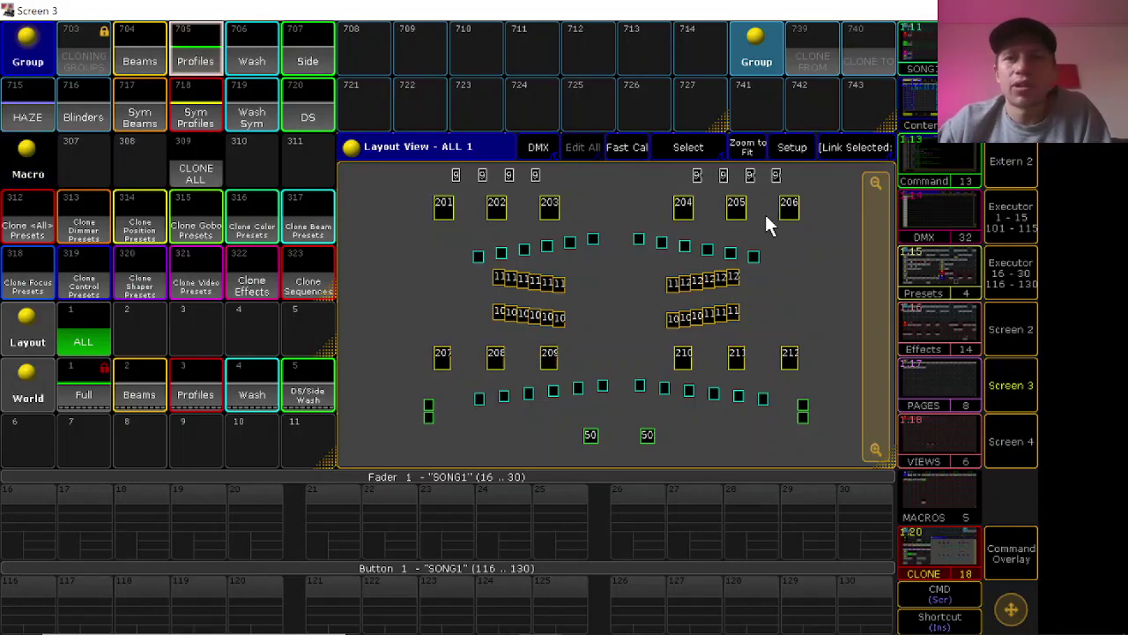
click(1019, 557)
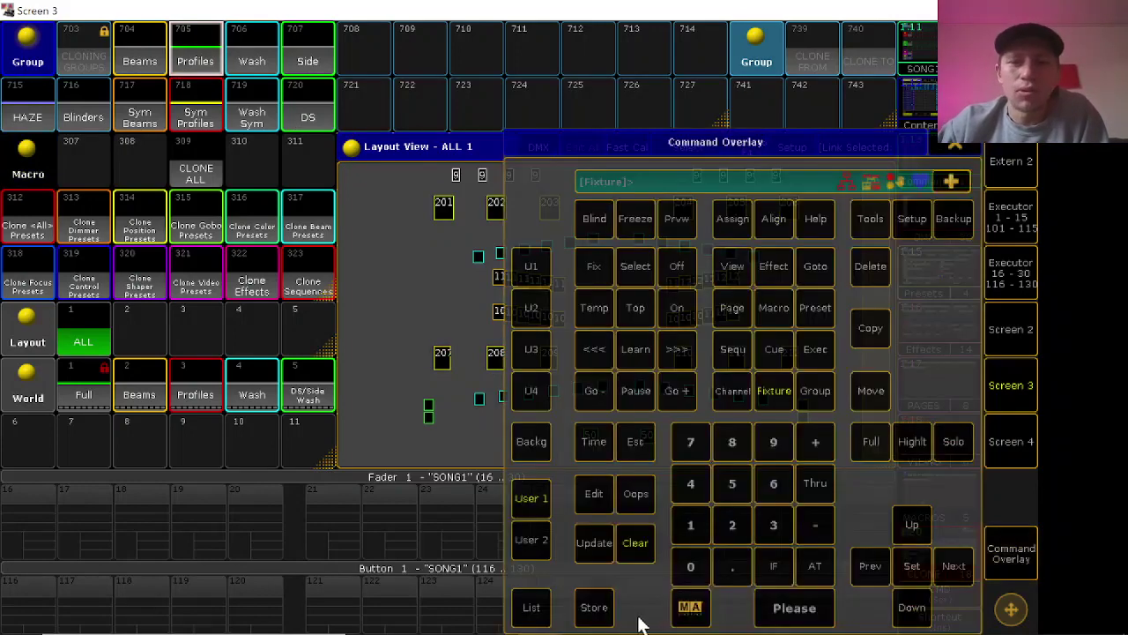
click(605, 610)
click(812, 51)
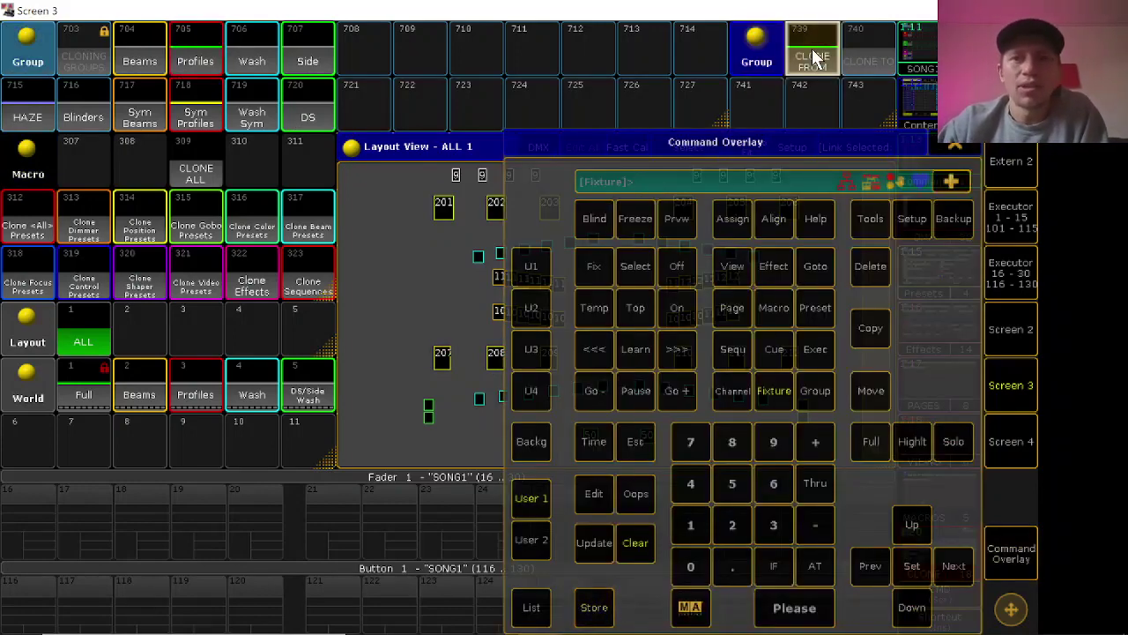
- Store the Wash group into CLONE TO, run Clone <All> Presets, and view the stage
click(652, 540)
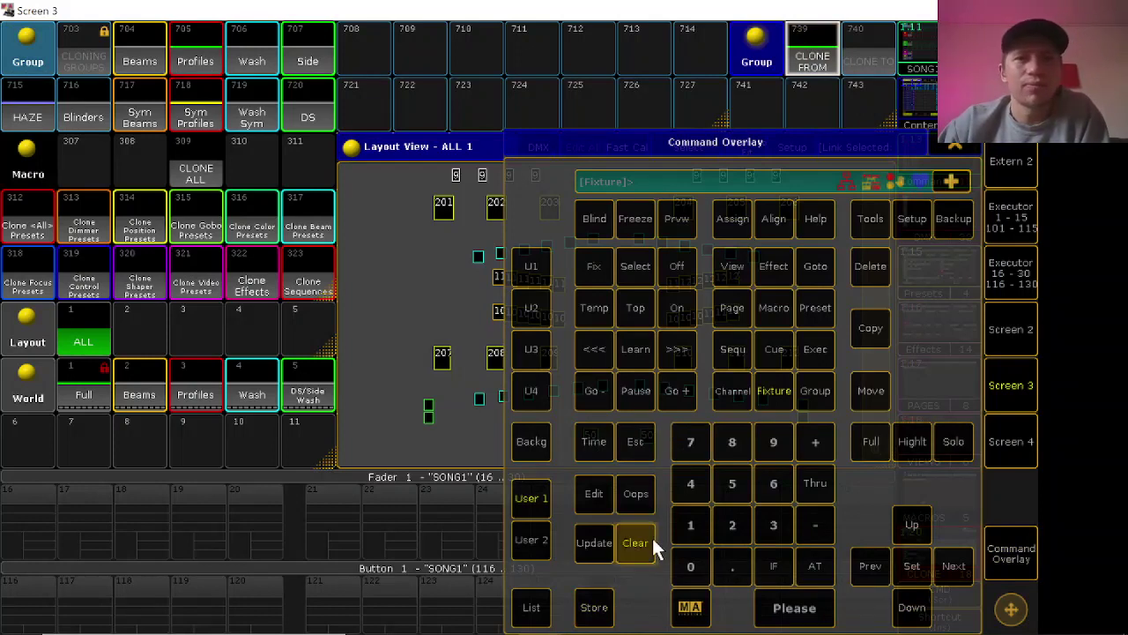
click(256, 55)
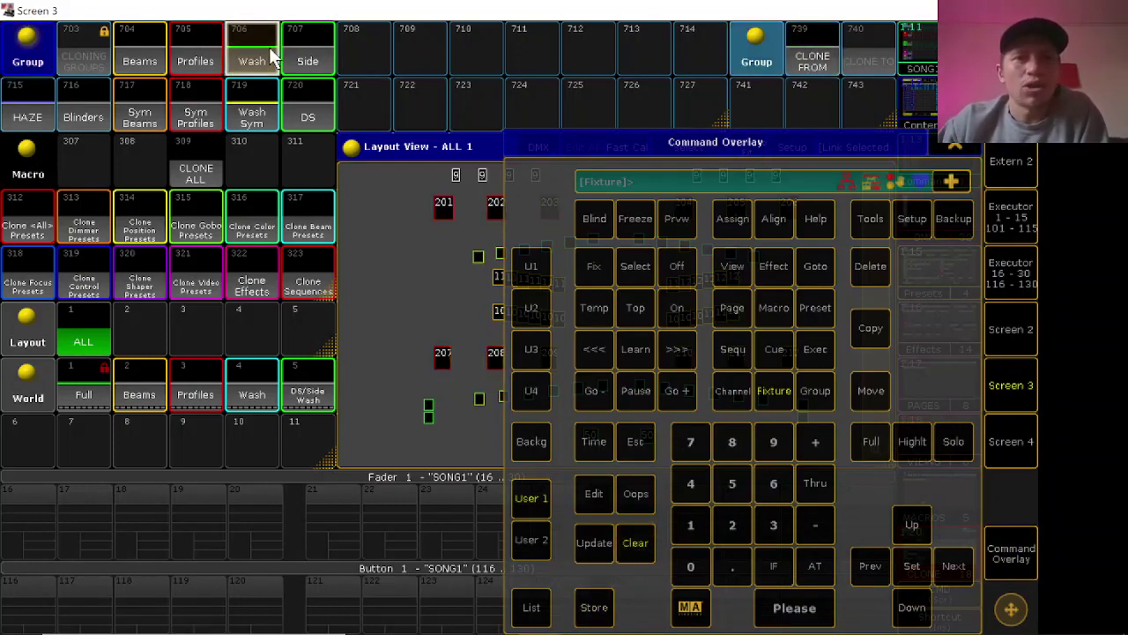
click(605, 598)
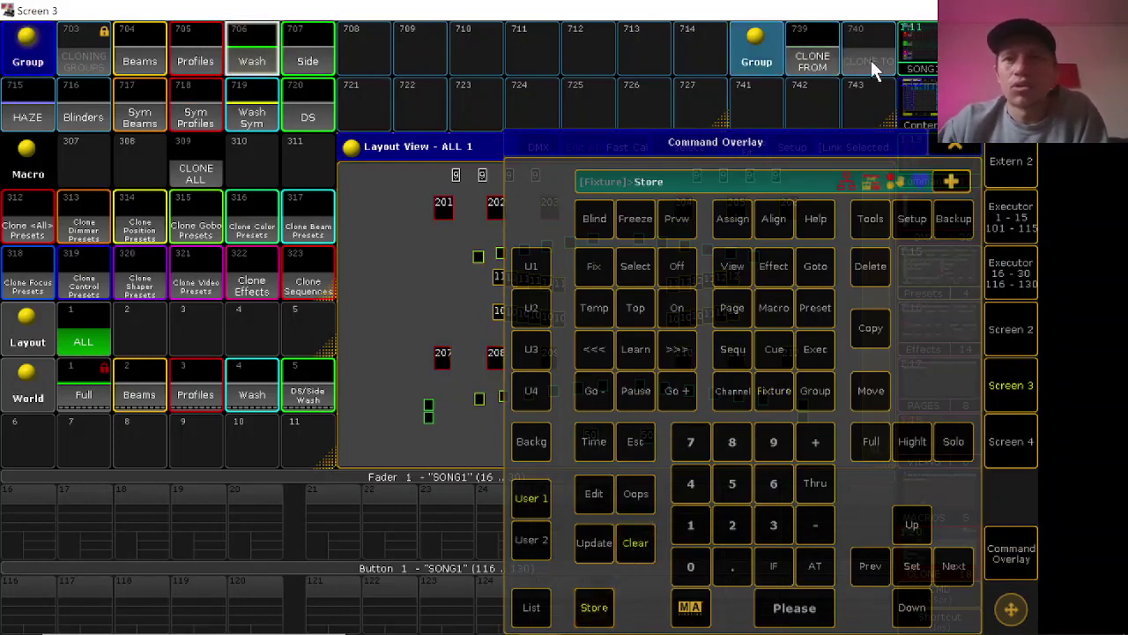
click(870, 64)
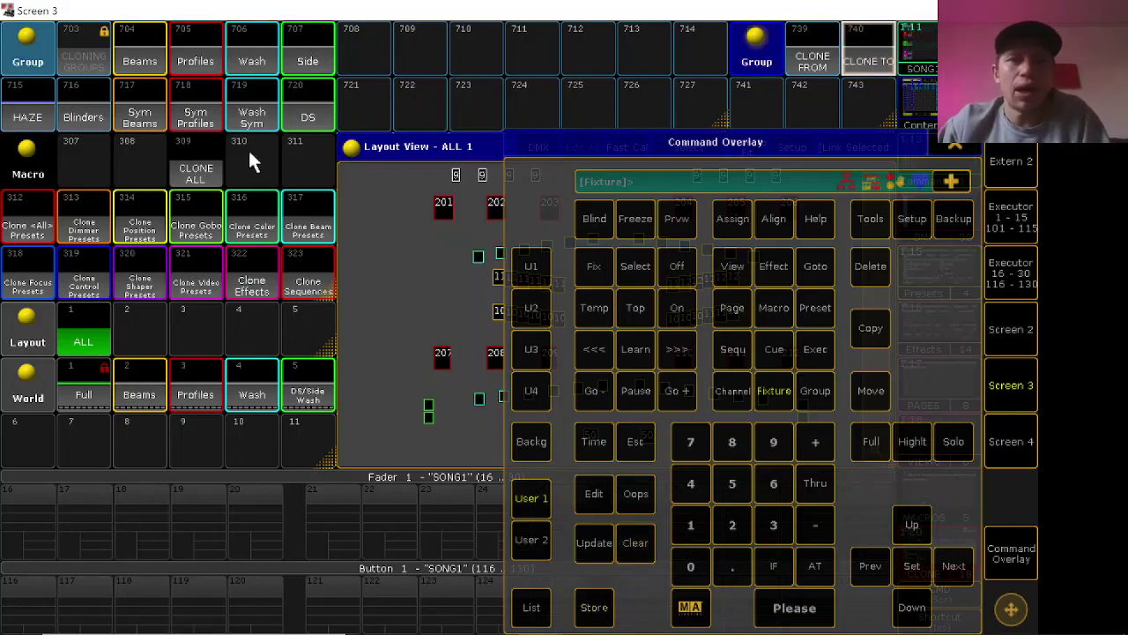
click(27, 237)
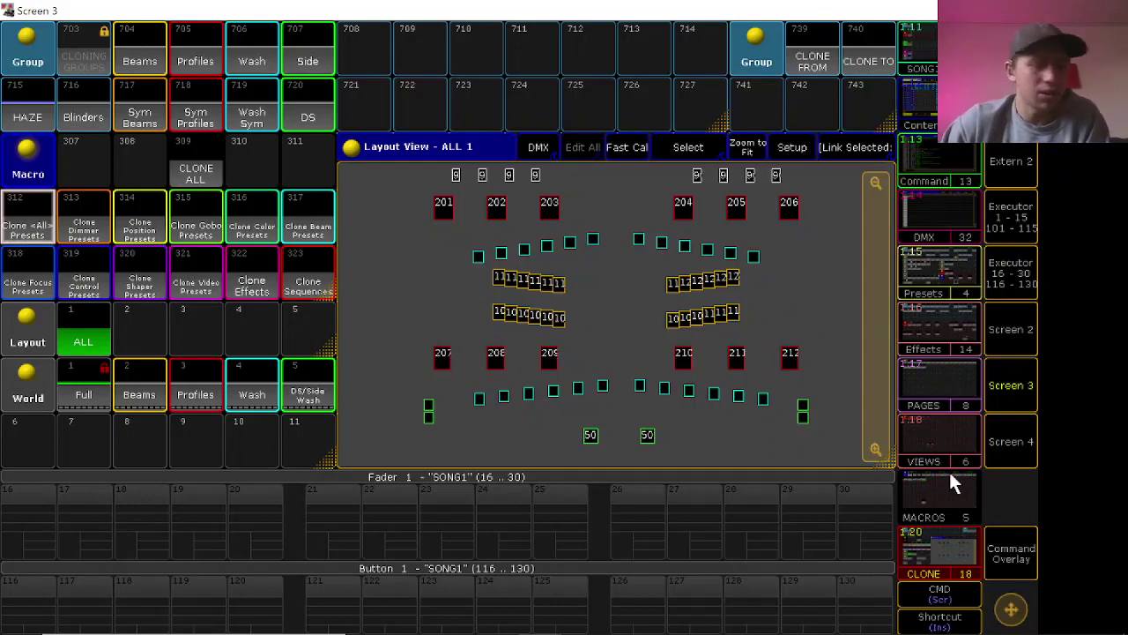
click(1011, 395)
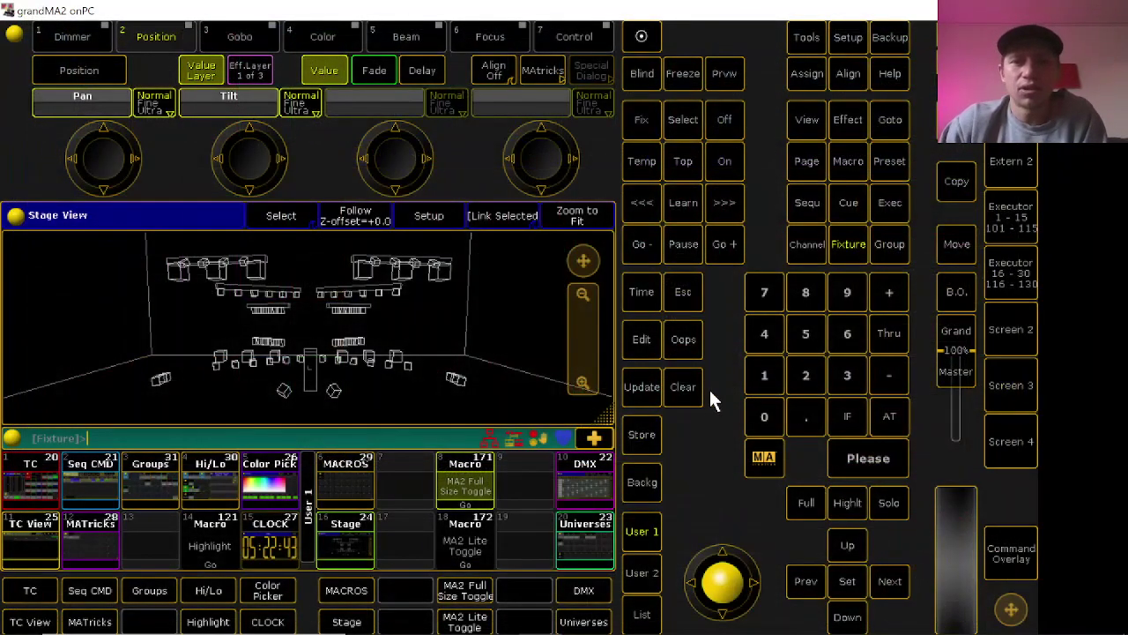
- Select the MAuraStN group, apply Red 100% and check it on stage
click(1023, 380)
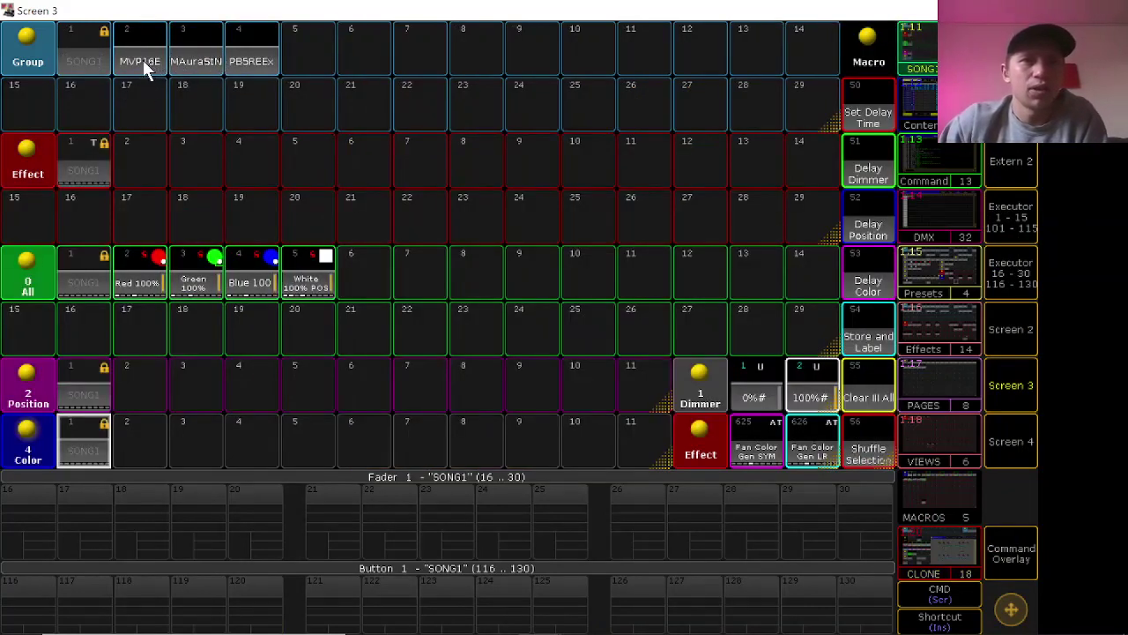
click(199, 56)
click(148, 289)
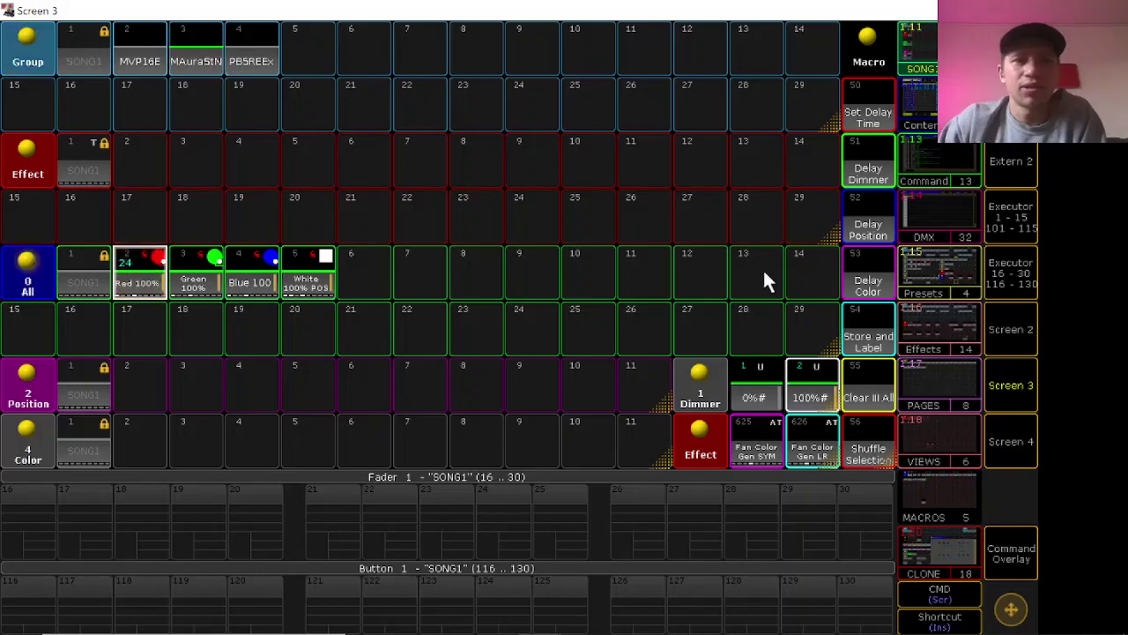
click(1013, 396)
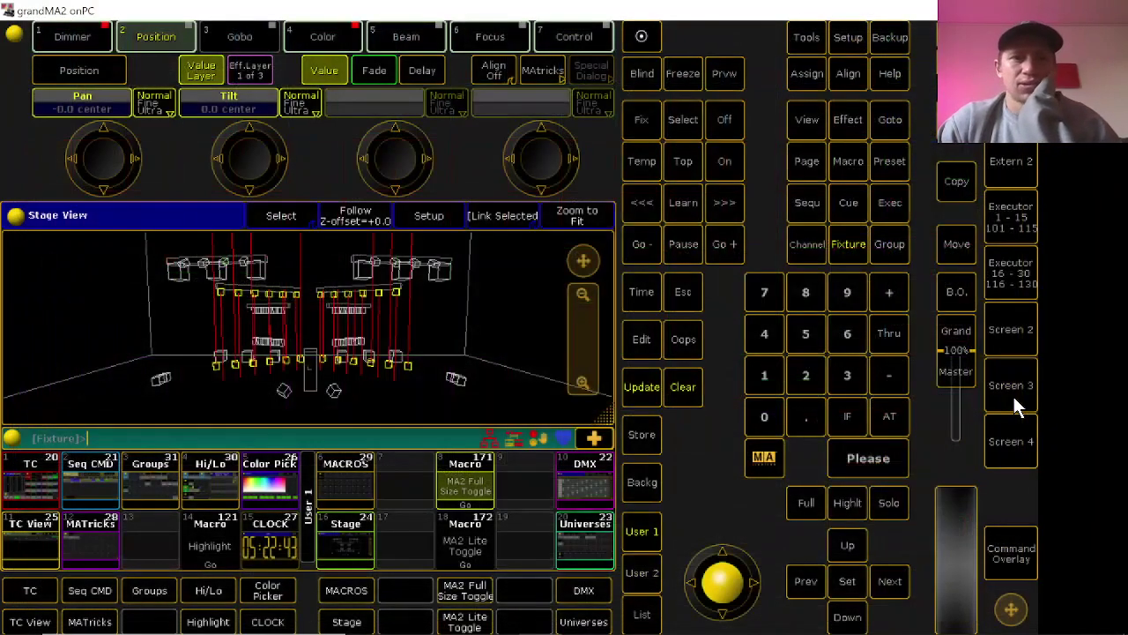
click(1014, 397)
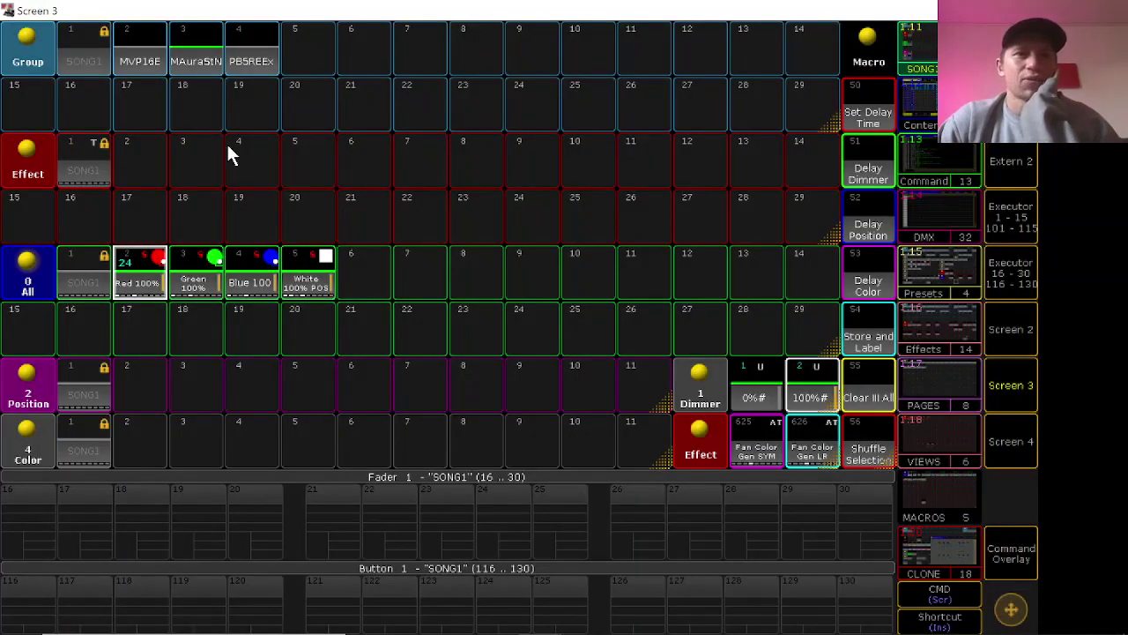
- Apply Green 100% and then Blue 100, checking each in Stage View
click(196, 287)
click(1013, 396)
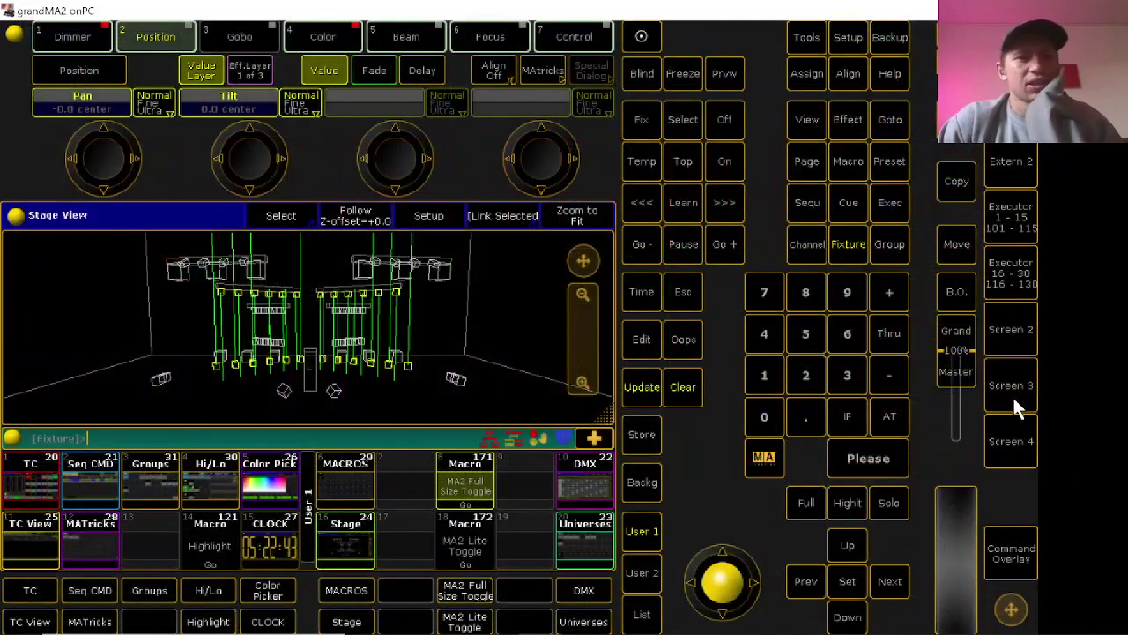
click(1014, 397)
click(270, 279)
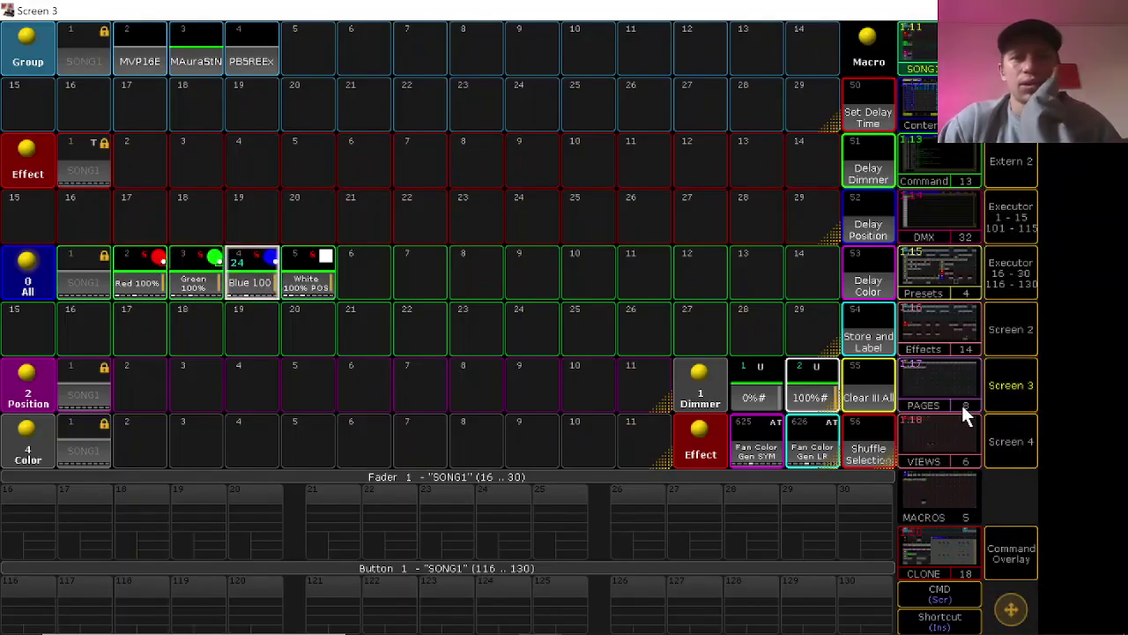
click(1011, 391)
click(1010, 391)
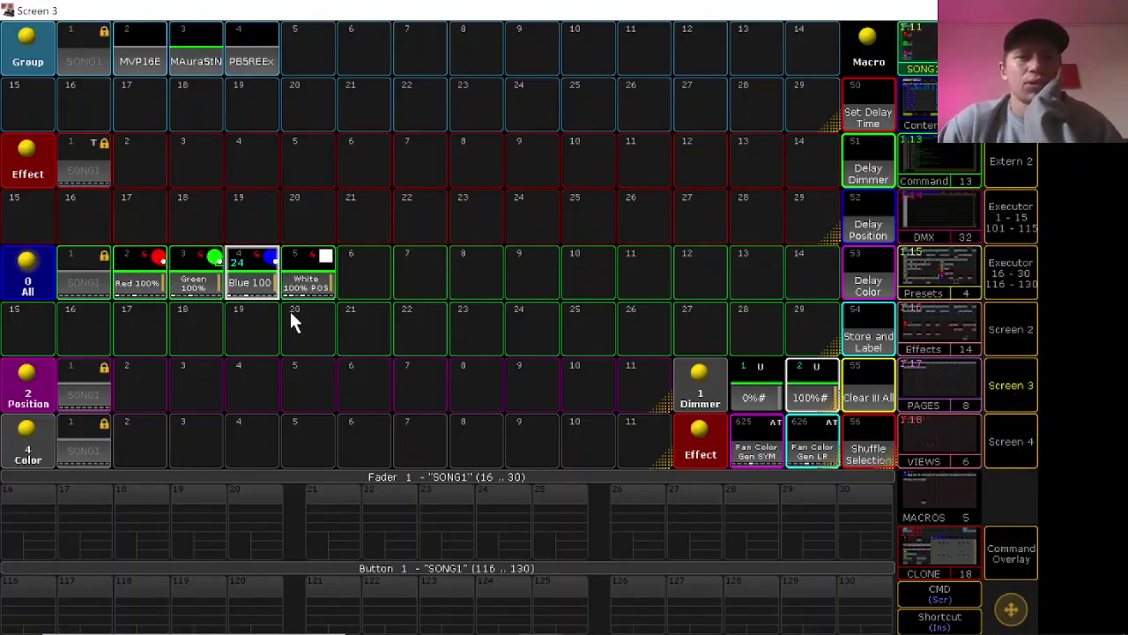
- Apply White 100% POS, view it on stage, then clear the programmer
click(303, 288)
click(1006, 394)
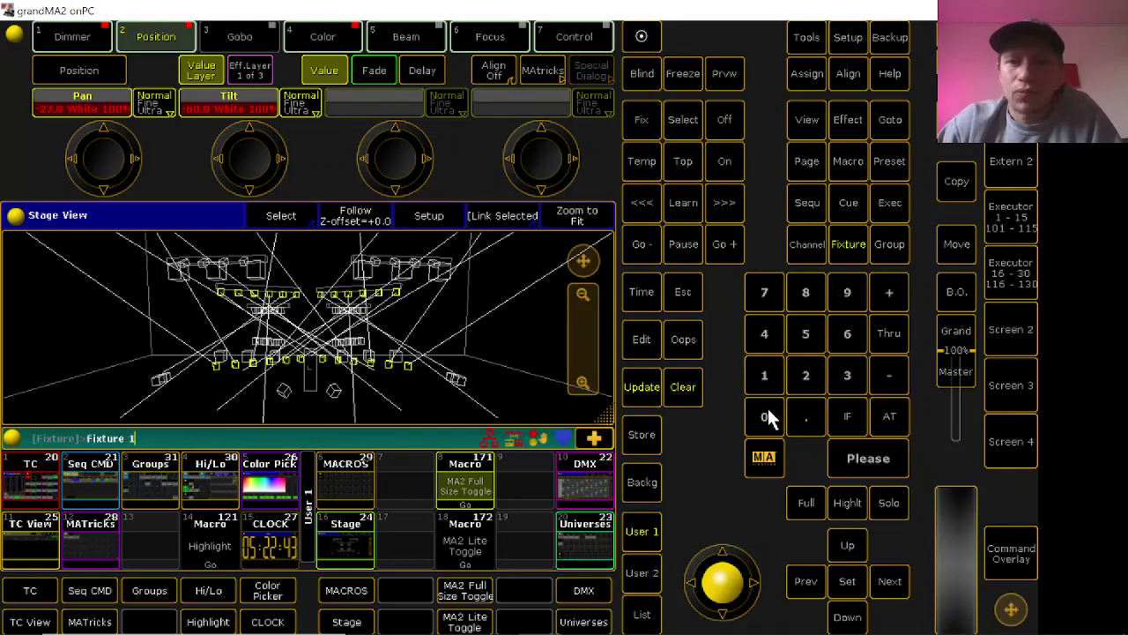
click(682, 397)
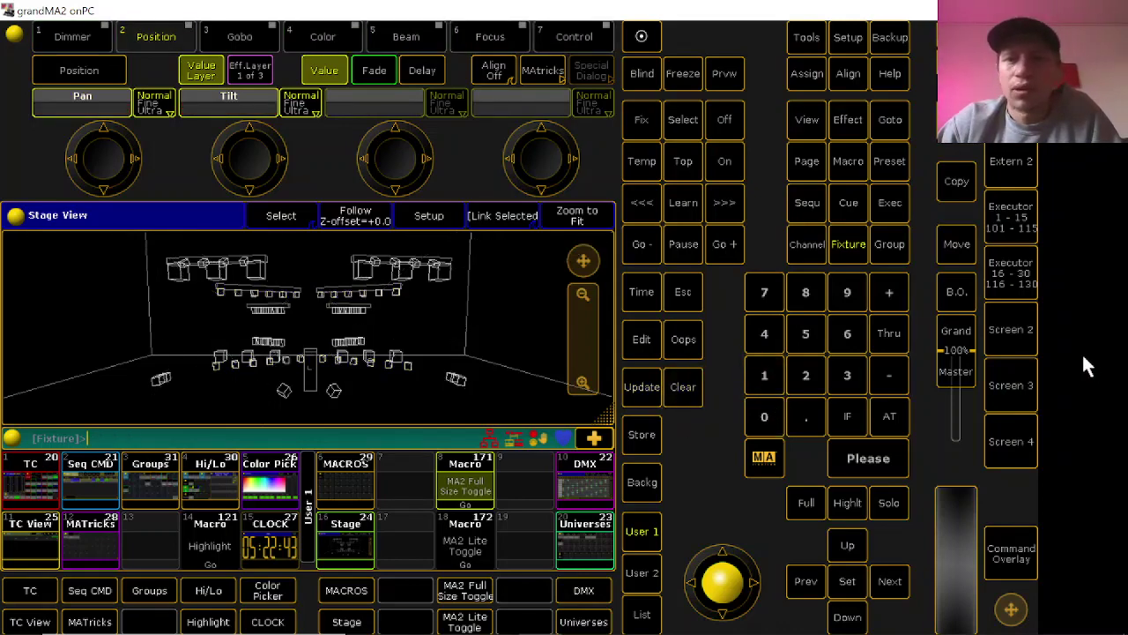
- Give group 3 MAuraStN the White preset 5
click(1036, 378)
click(198, 55)
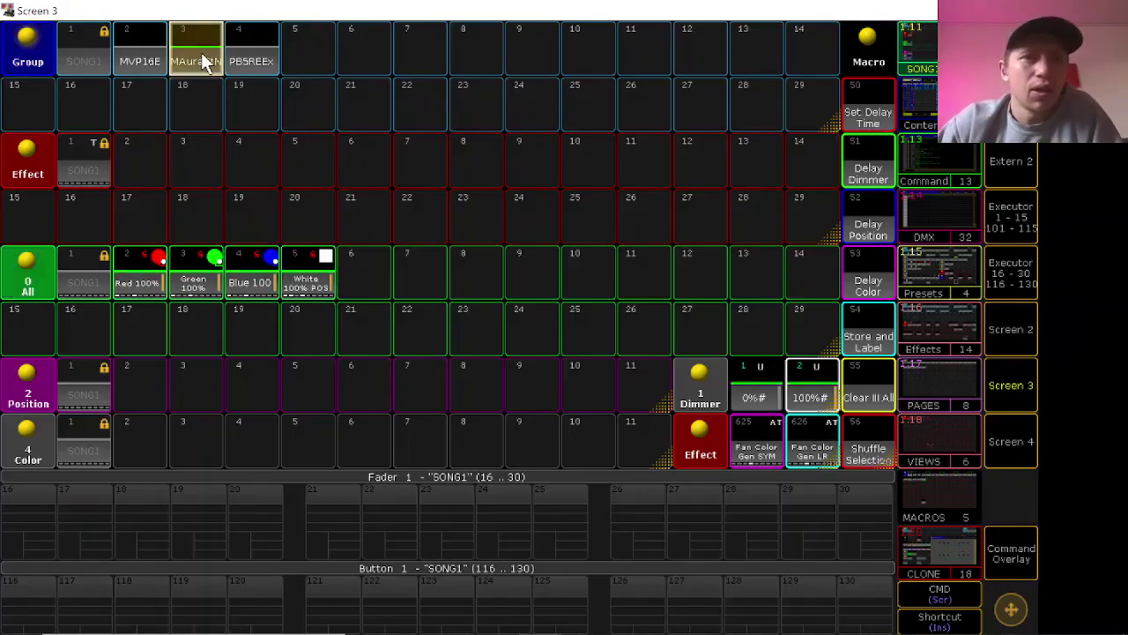
click(293, 289)
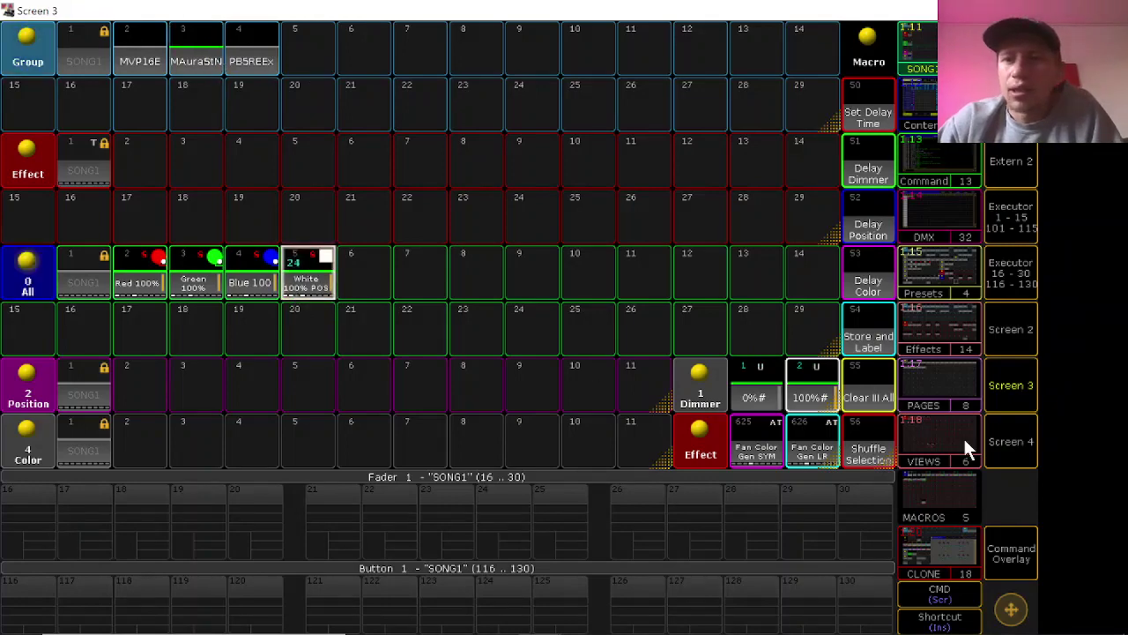
- Lasso the upper fixture row in Layout View ALL 1 and set it At 0
click(956, 564)
drag(457, 227, 787, 260)
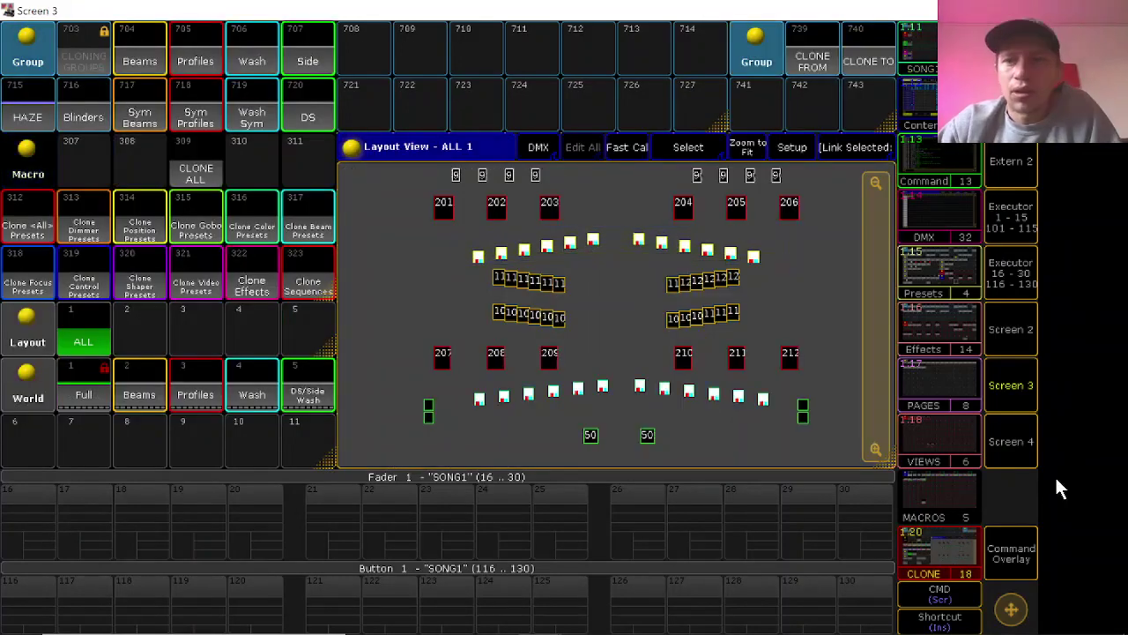
click(1024, 557)
click(818, 563)
click(702, 567)
click(773, 610)
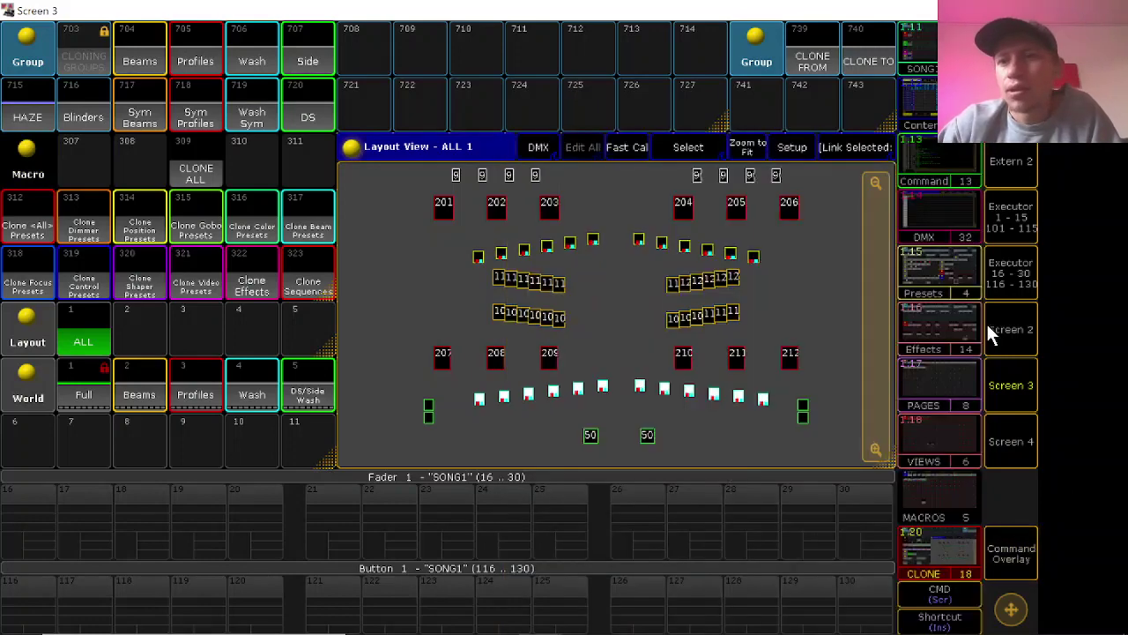
click(1014, 392)
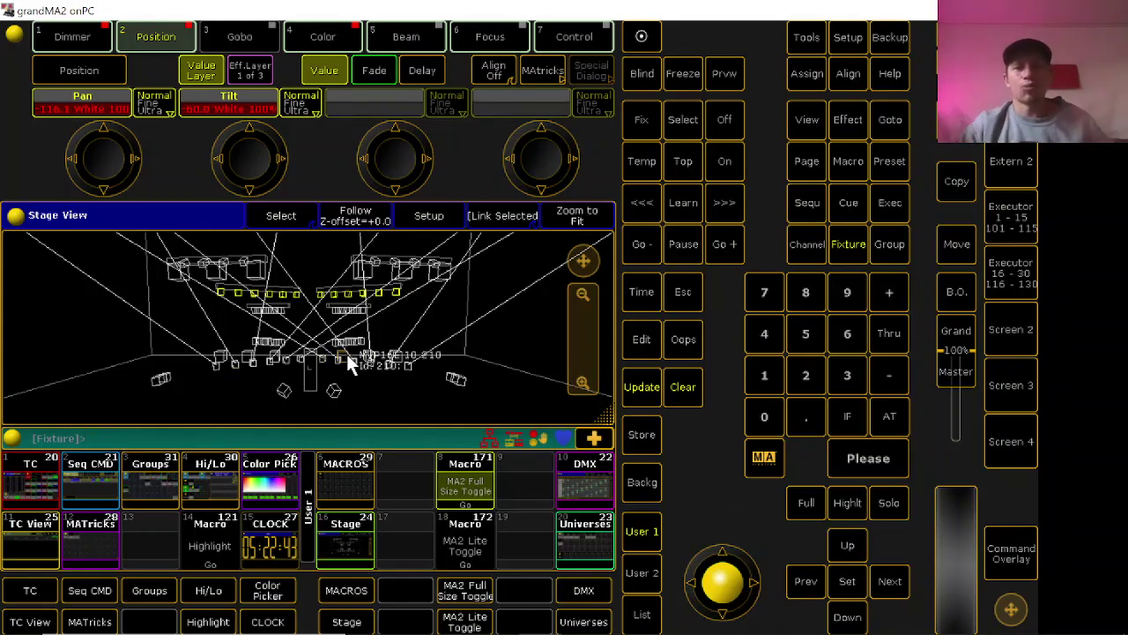
click(1024, 393)
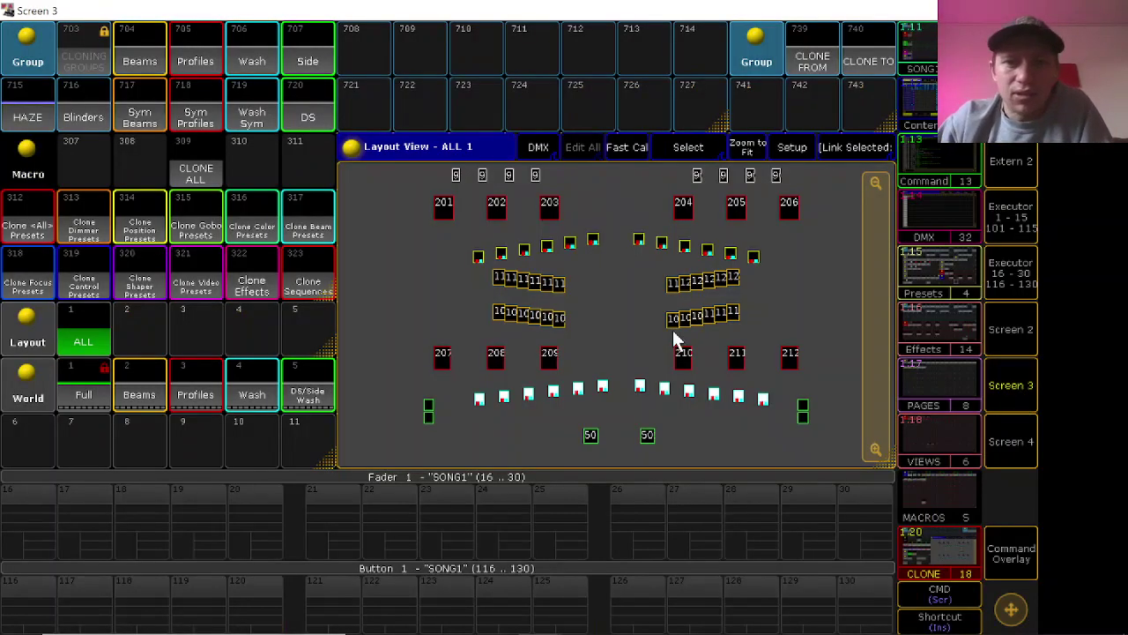
- Lasso the lower fixture row and set it At 0
drag(451, 394, 790, 412)
click(994, 562)
click(809, 565)
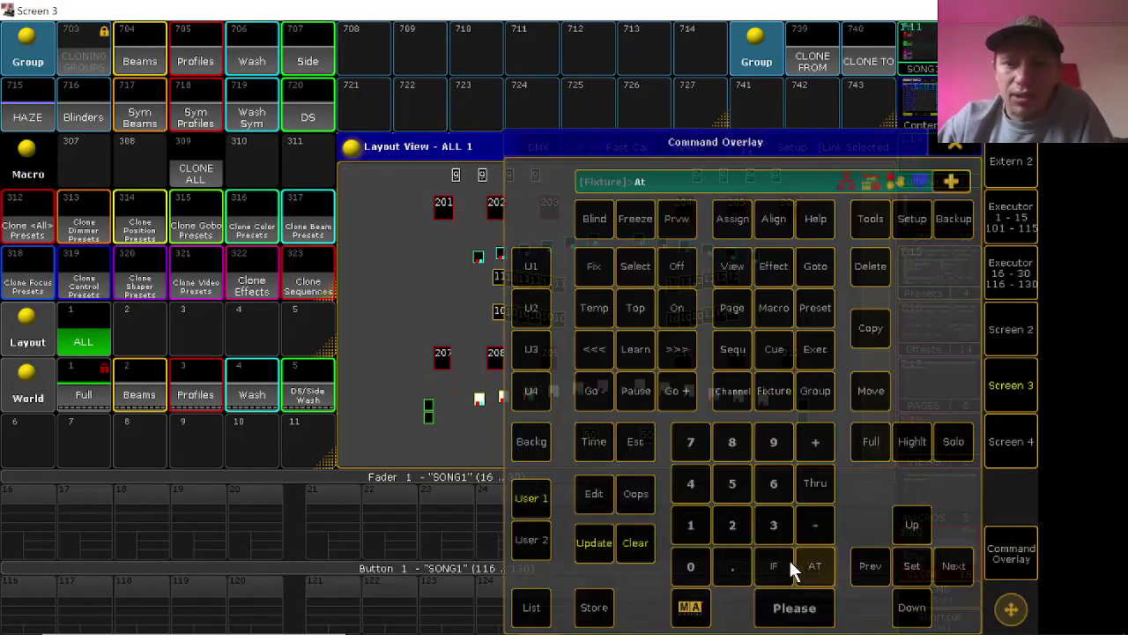
click(766, 608)
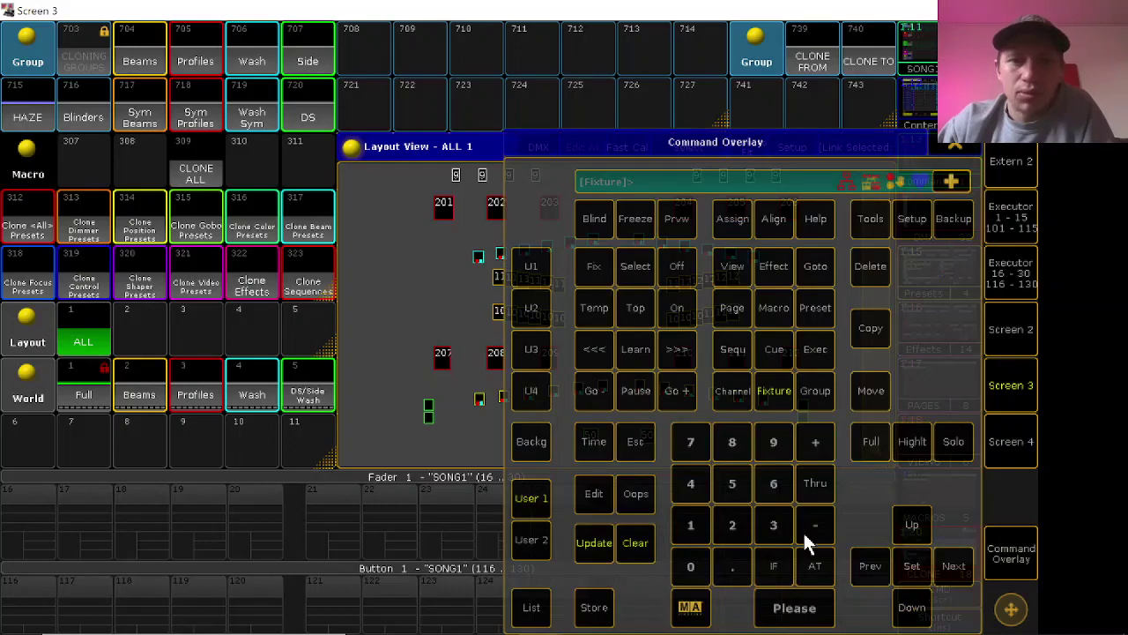
click(943, 150)
- Reselect the upper fixture row and check the result in Stage View
drag(462, 227, 767, 260)
click(1014, 564)
click(819, 571)
click(959, 154)
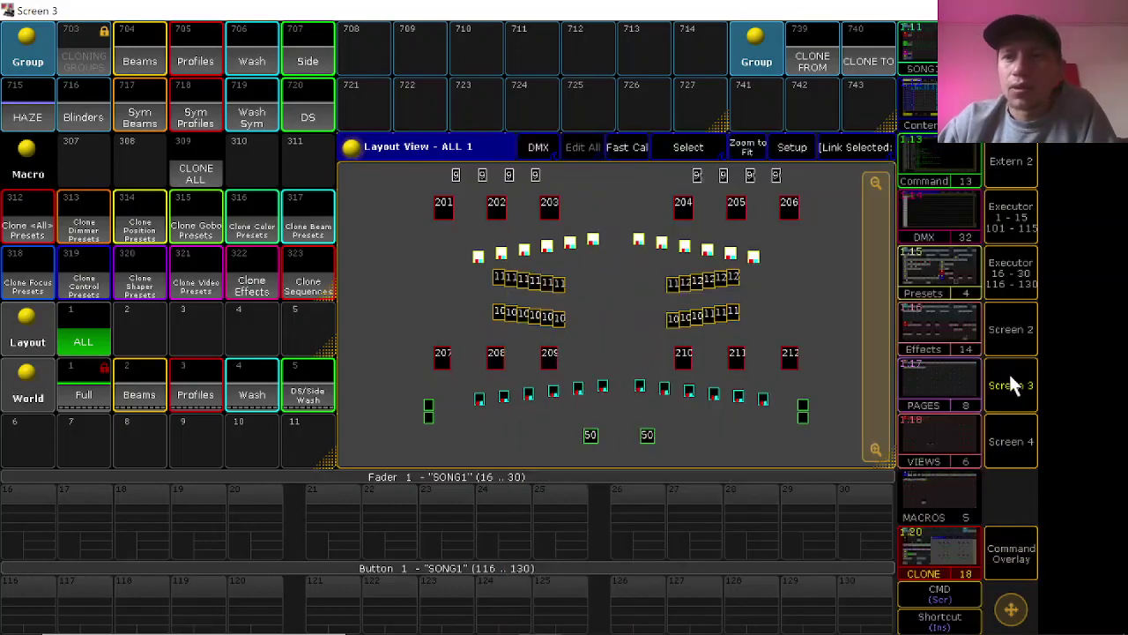
click(1011, 383)
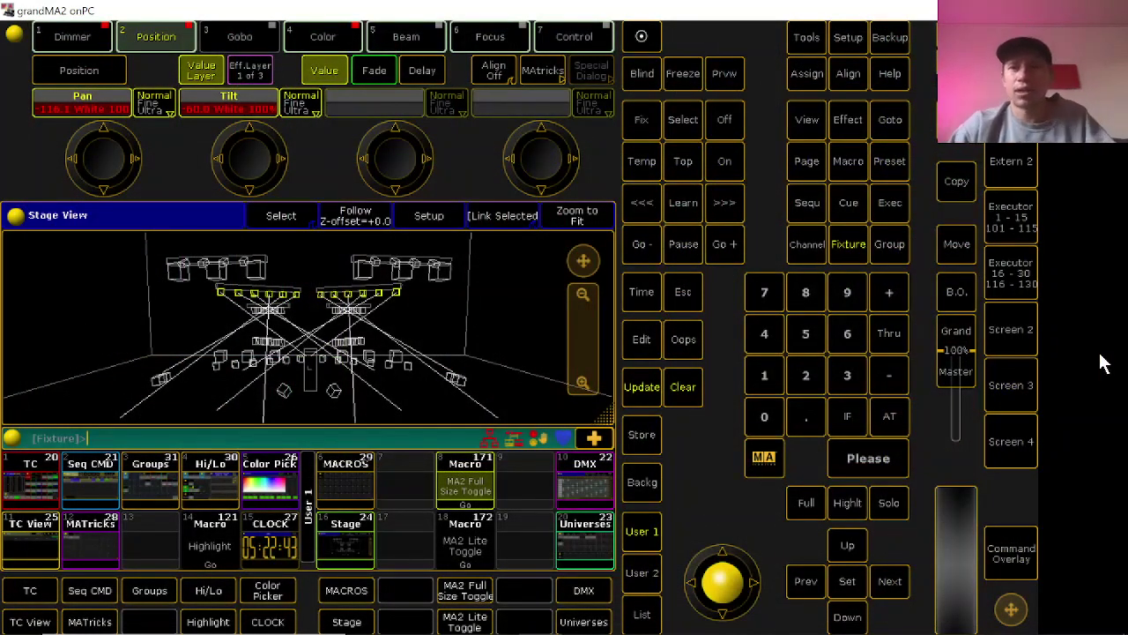
click(1020, 381)
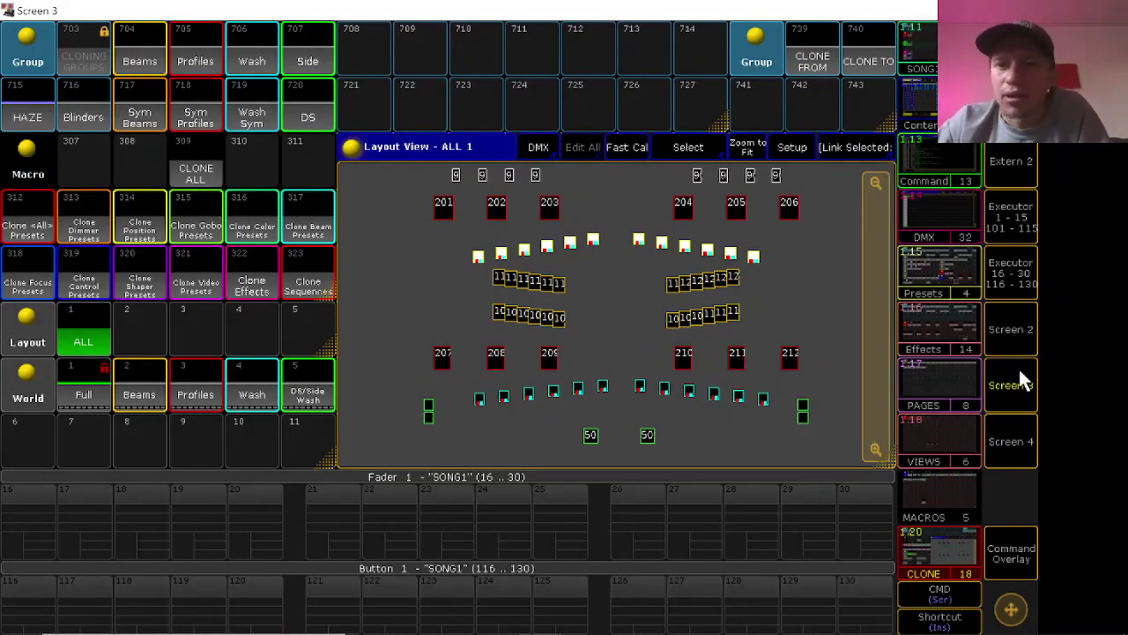
- Clear the programmer and bring up Screen 2 with the SONG1 cue list and timecode
click(1020, 381)
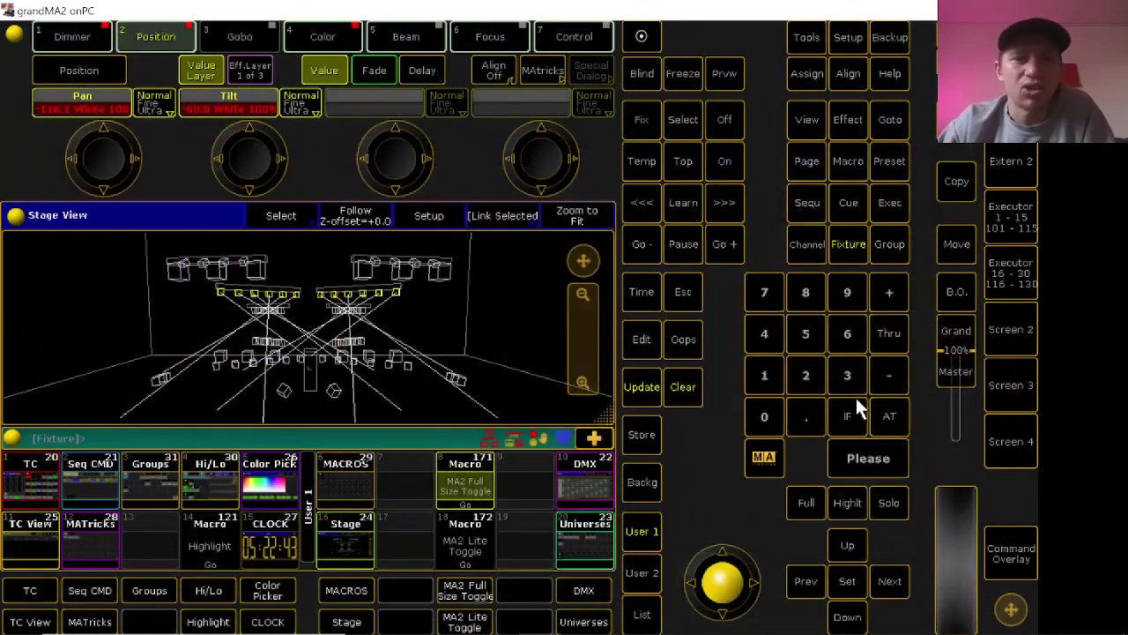
click(669, 386)
click(1010, 381)
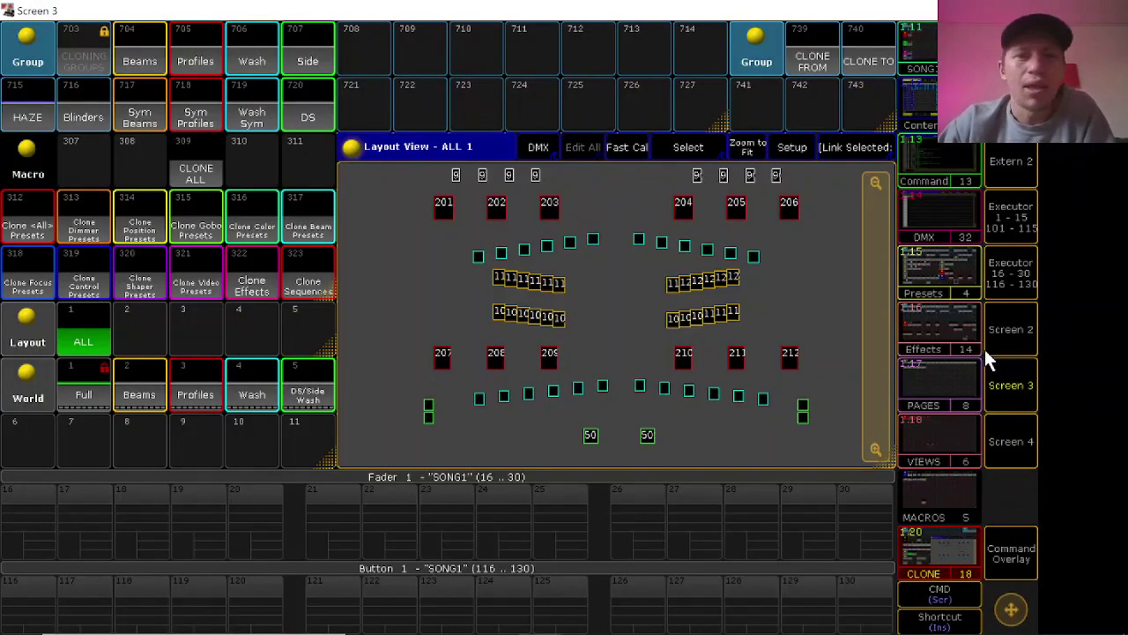
click(1003, 372)
click(1024, 342)
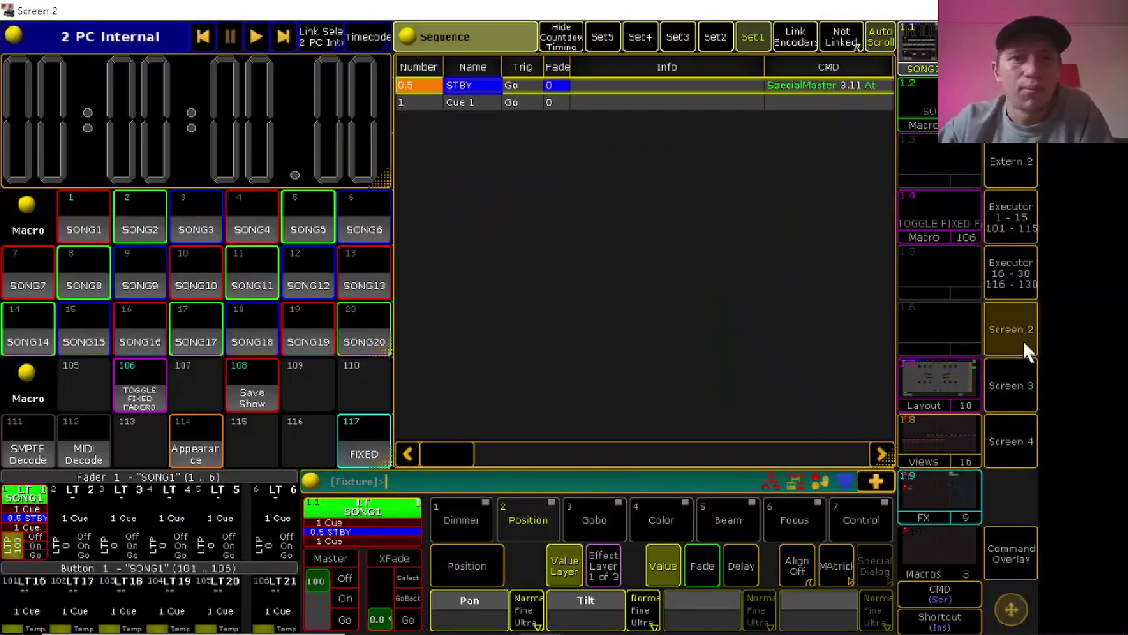
- Back on Screen 3's clone layout, select group 704 Beams and bring up the Command Overlay
click(1023, 341)
click(1002, 389)
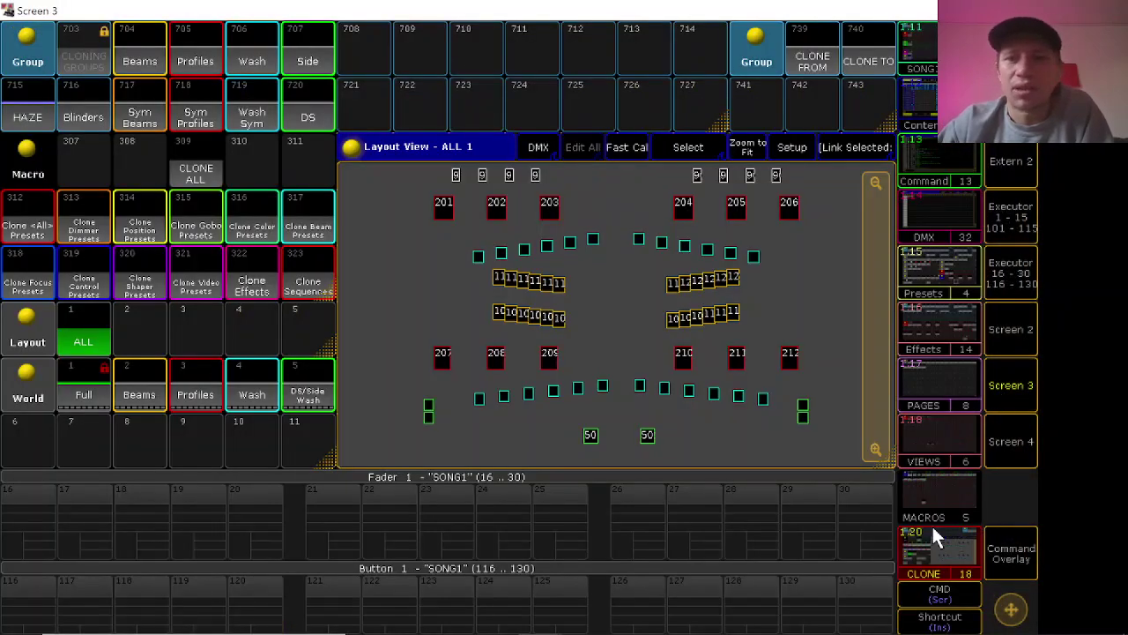
click(932, 557)
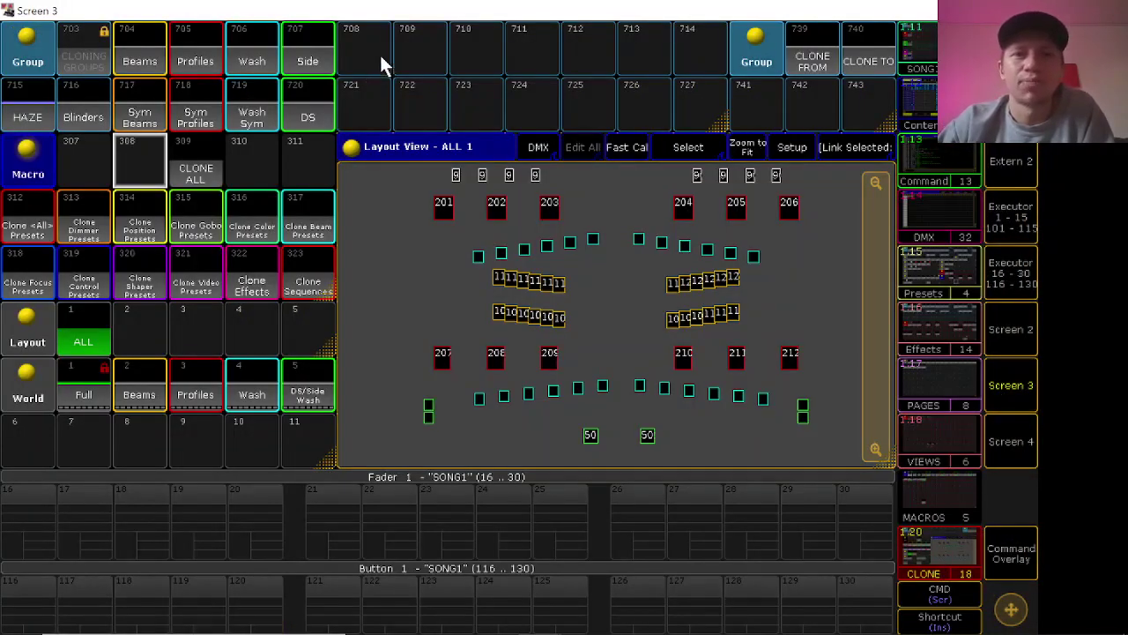
click(143, 54)
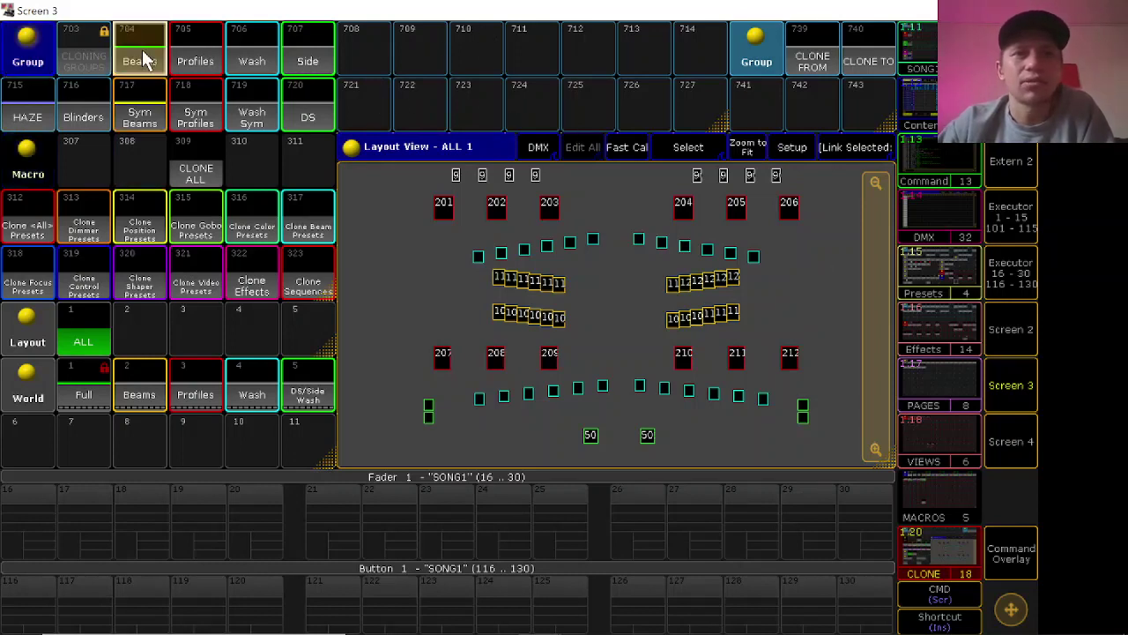
click(1011, 572)
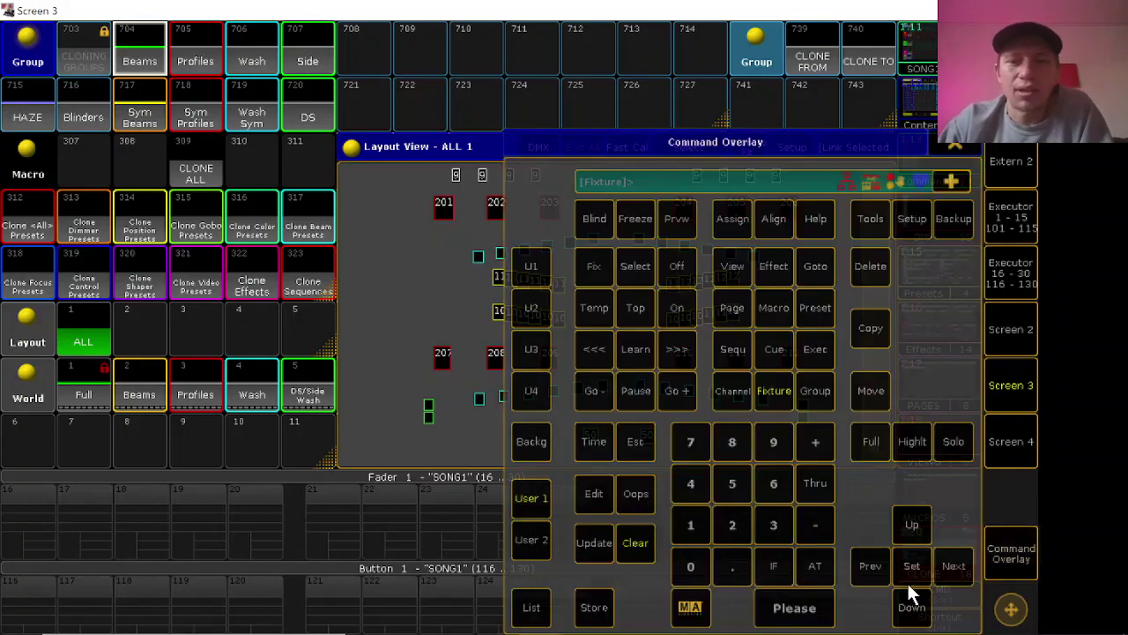
- Store the Beams selection into group 740 CLONE TO with Overwrite, then close the keypad
click(594, 609)
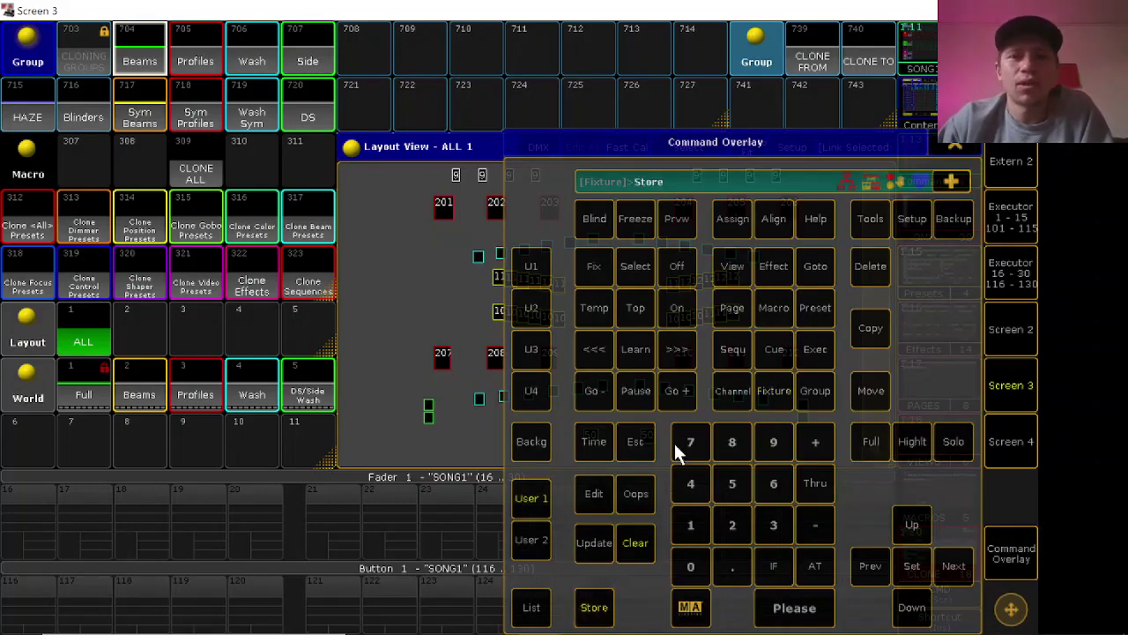
click(872, 48)
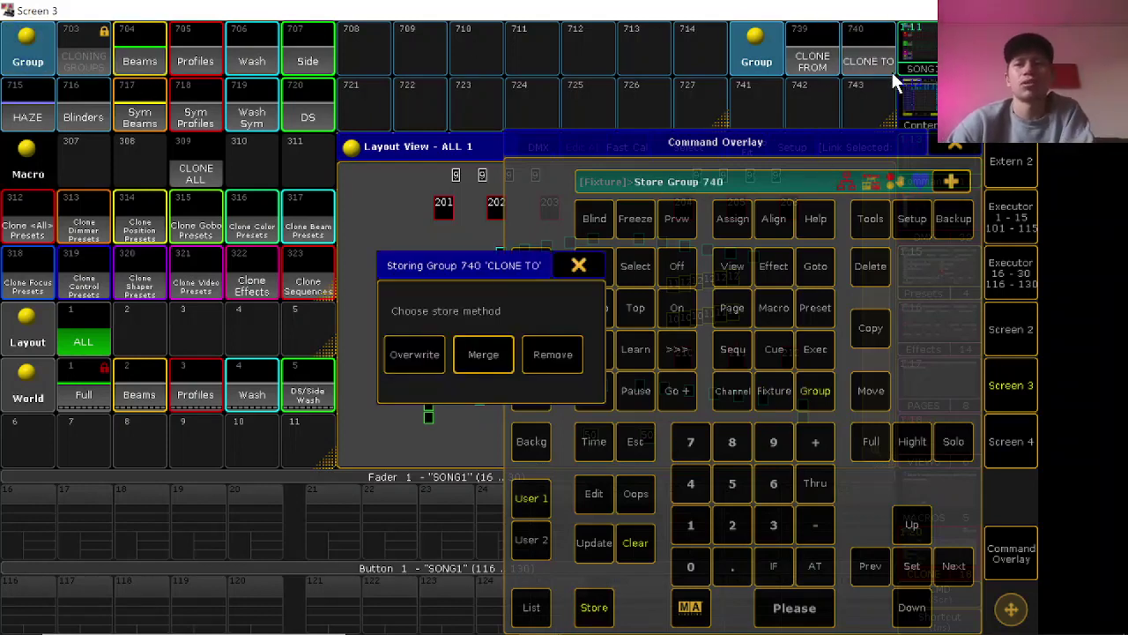
click(412, 356)
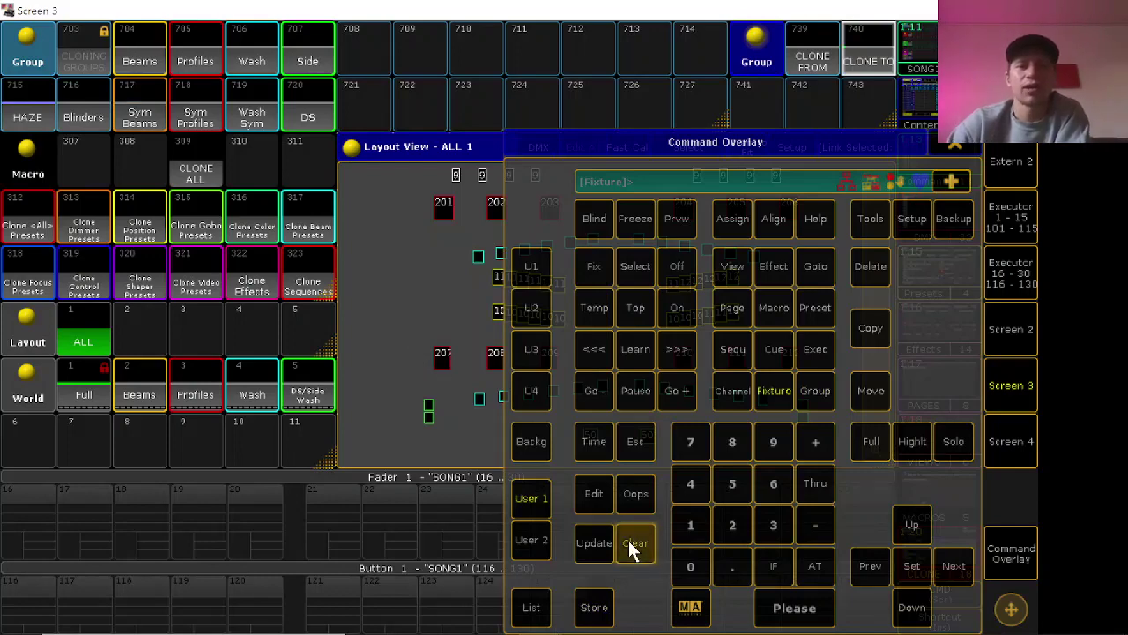
click(957, 146)
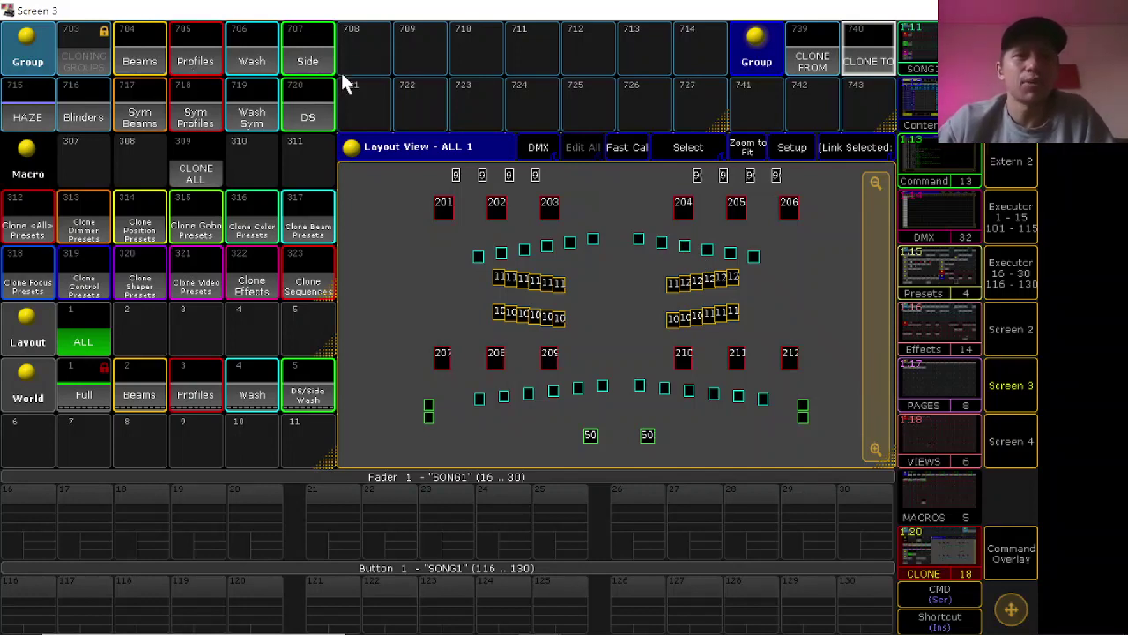
- Select the Profiles group and store it into group 739 CLONE FROM with Overwrite
click(209, 63)
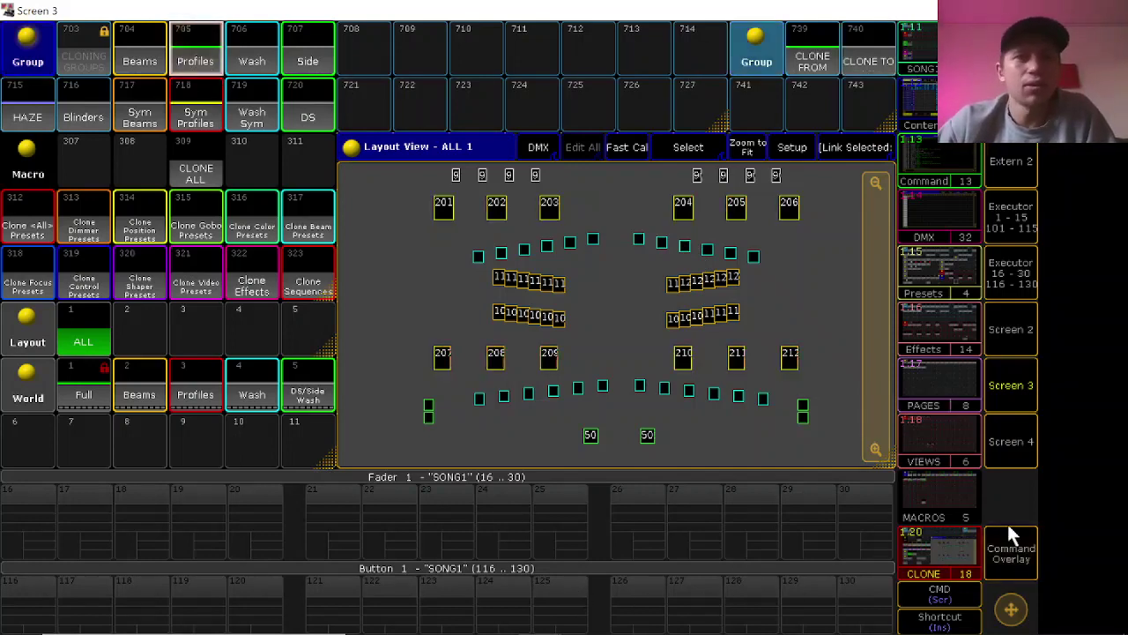
click(1007, 551)
click(601, 608)
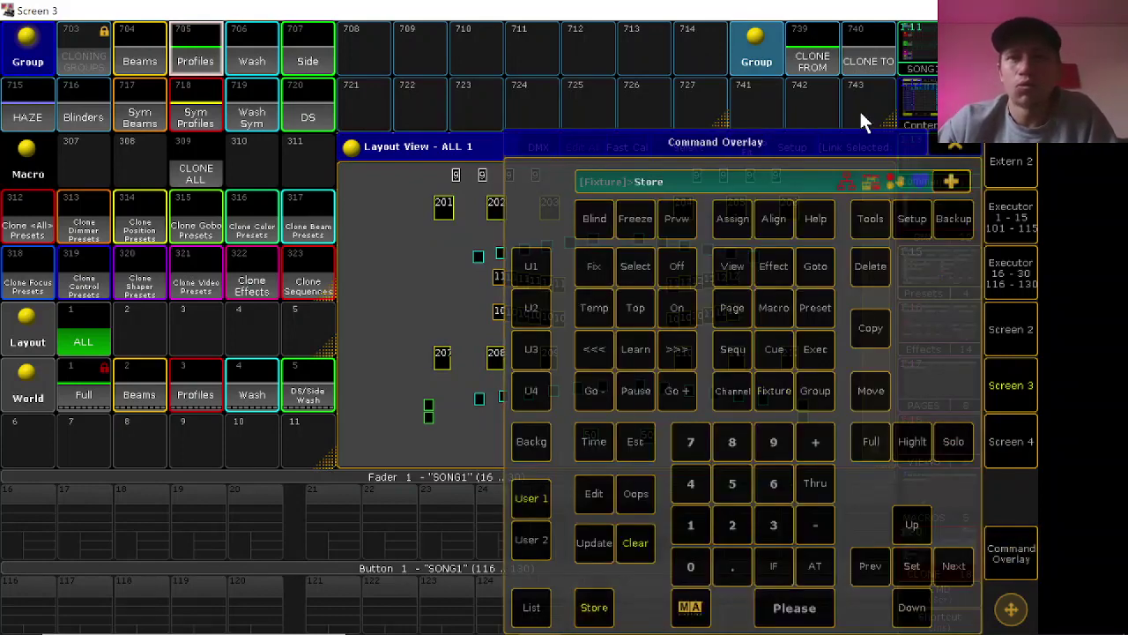
click(804, 60)
click(407, 357)
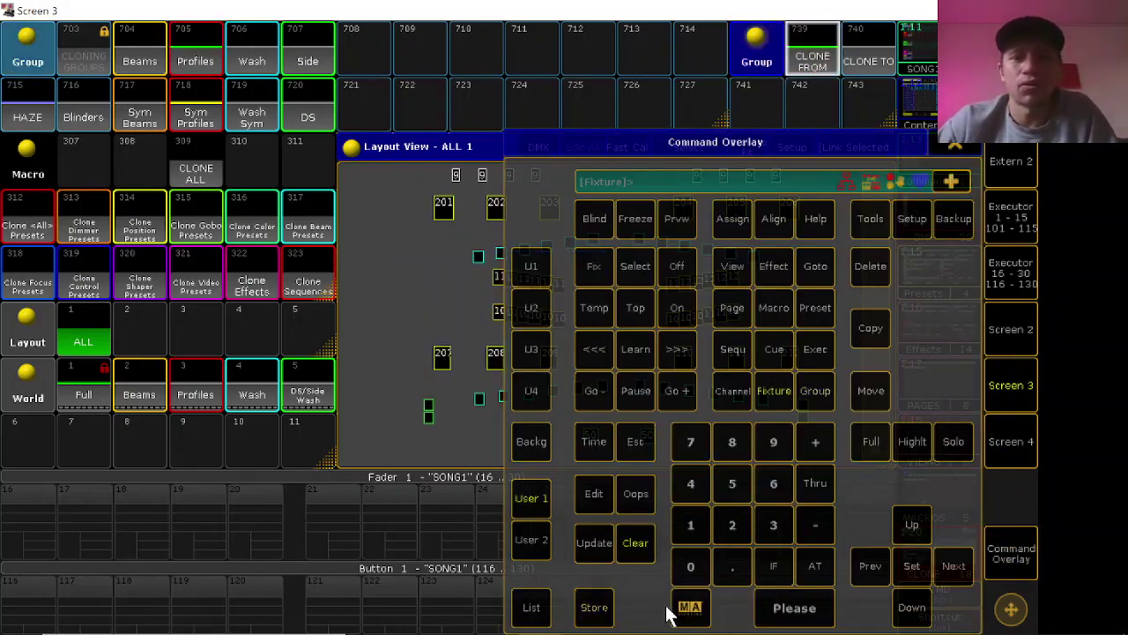
- Clear the selection and run macro 312 Clone <All> Presets
click(635, 543)
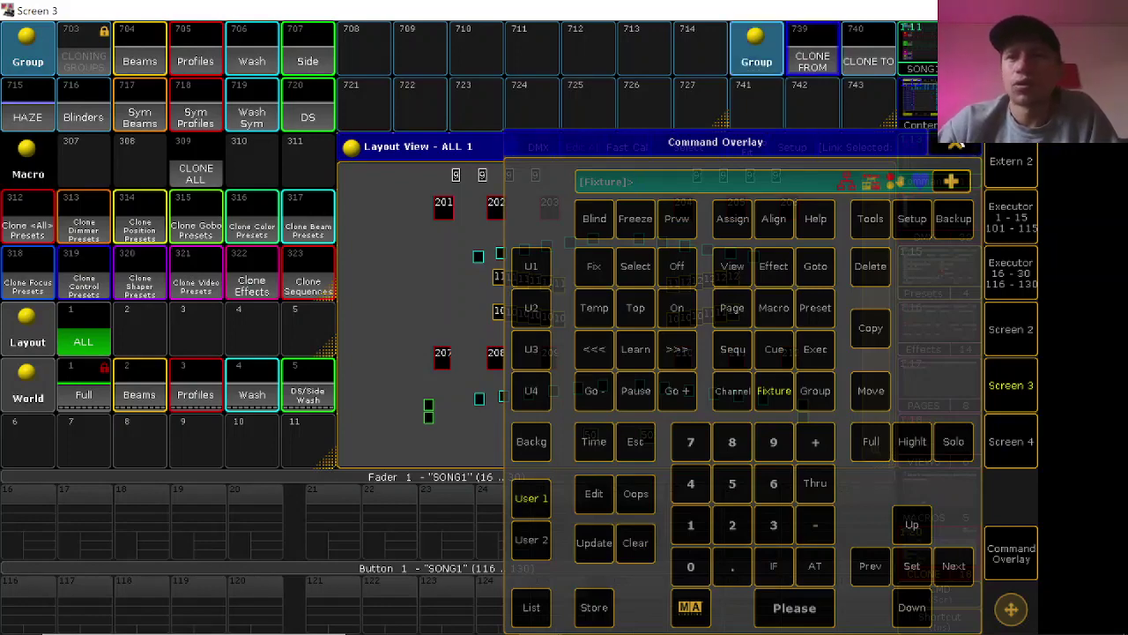
click(954, 150)
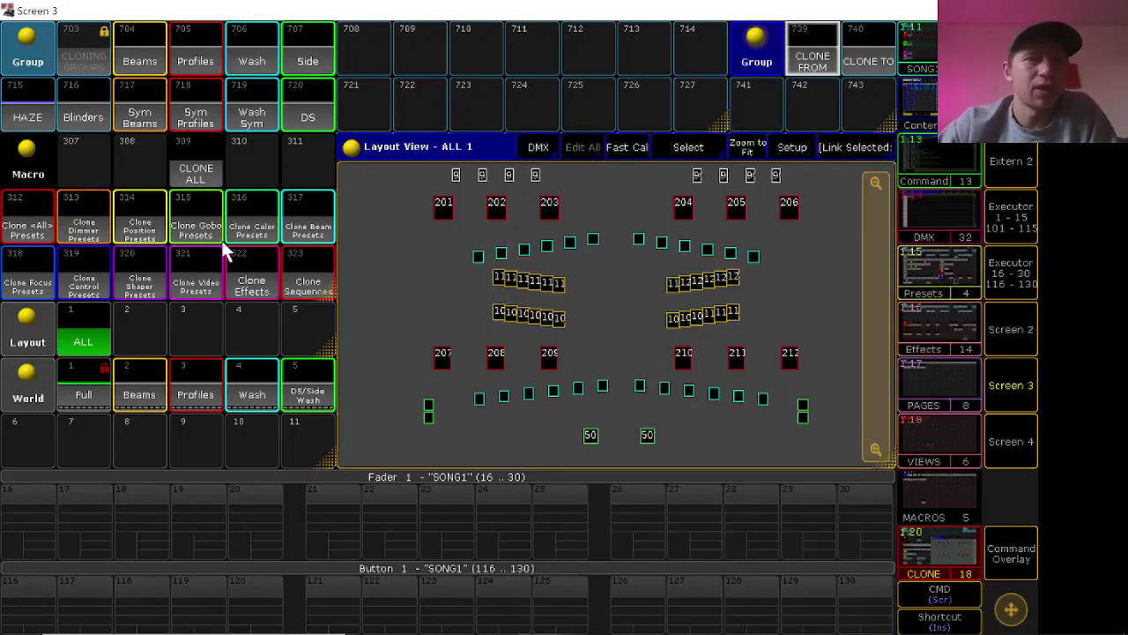
click(31, 212)
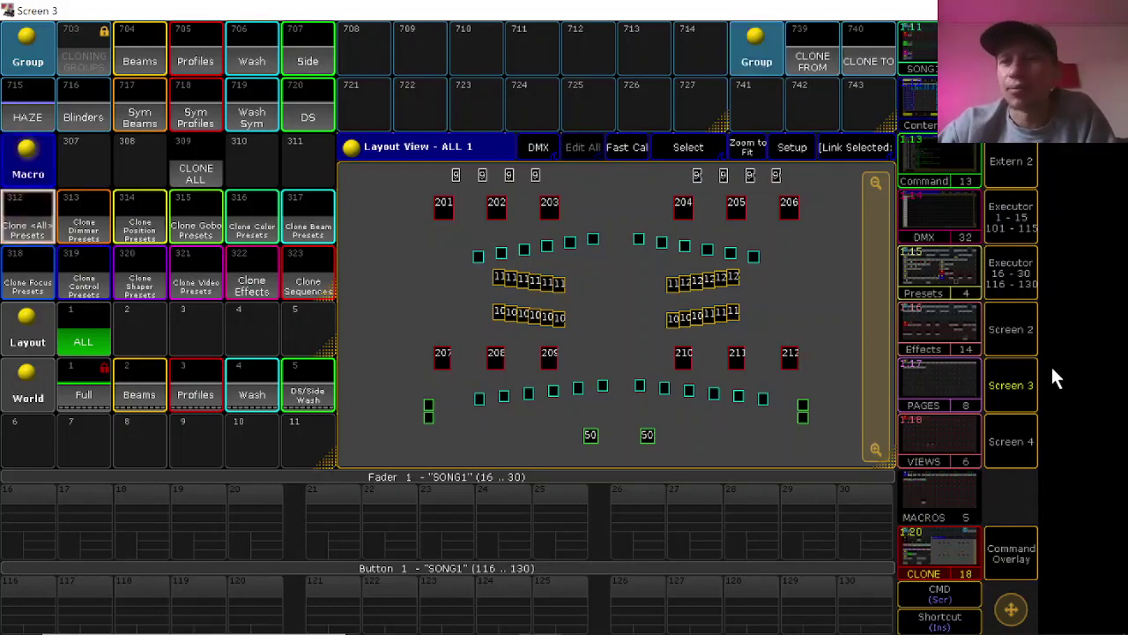
- Clear the programmer and select group 4 PBSREEx in Screen 3's pool view
click(1017, 389)
click(700, 387)
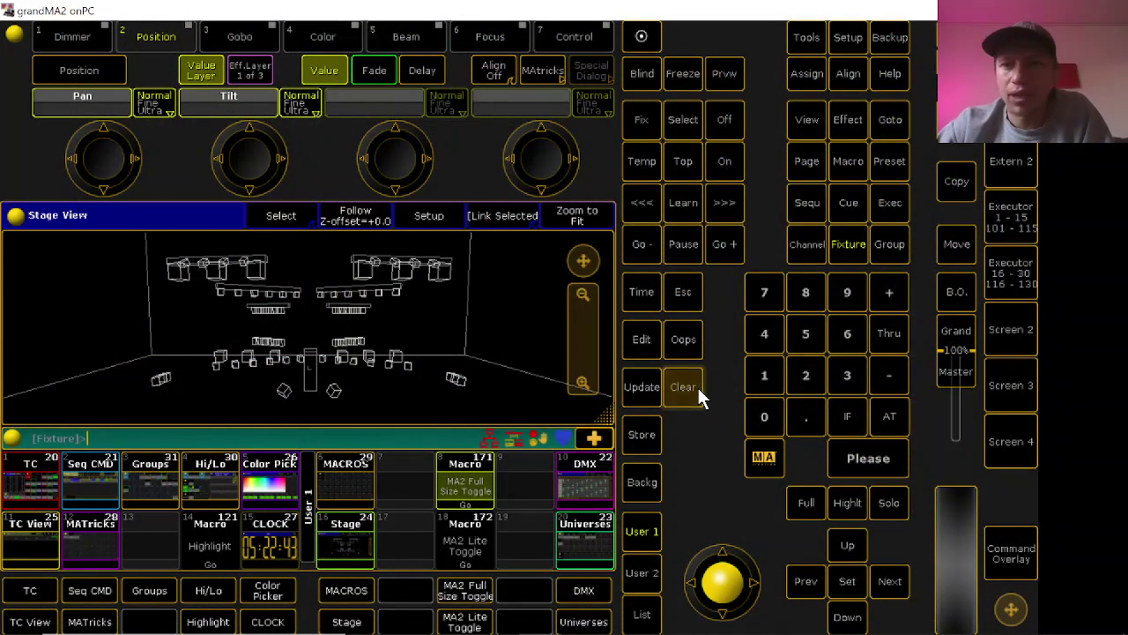
click(1014, 387)
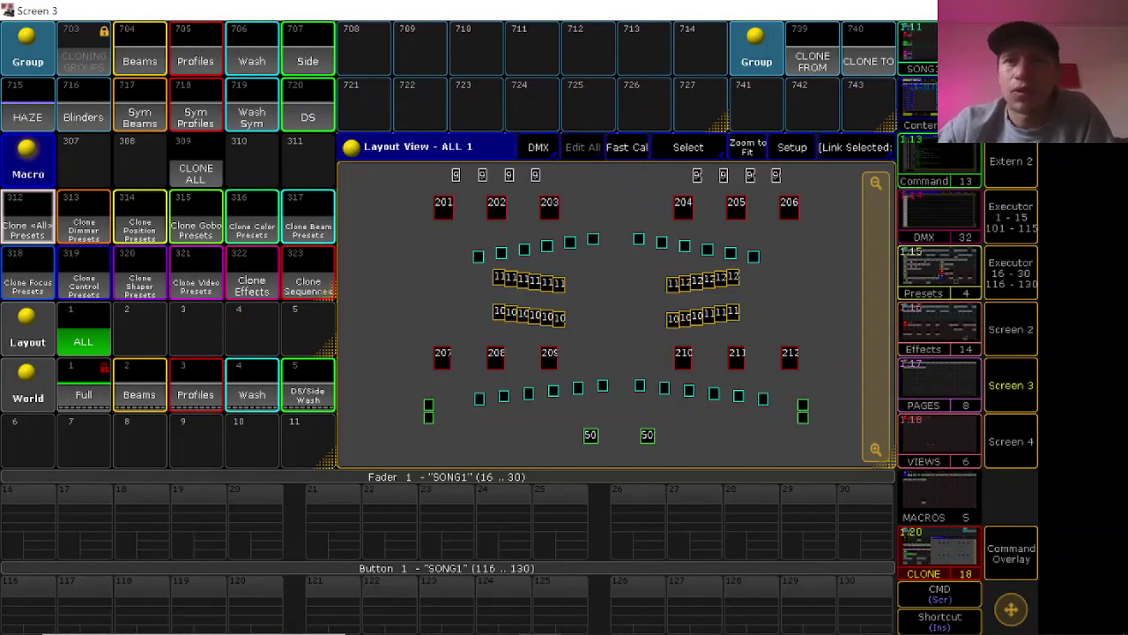
click(939, 328)
click(249, 58)
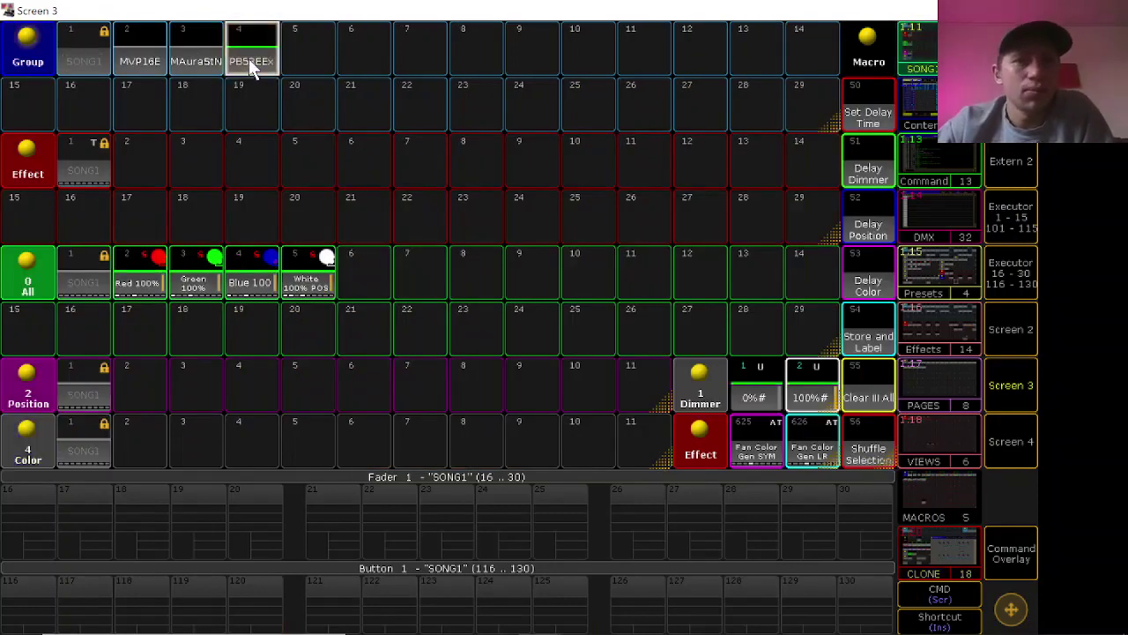
- Apply the Red 100% and Green 100% color presets, checking each in Stage View
click(139, 280)
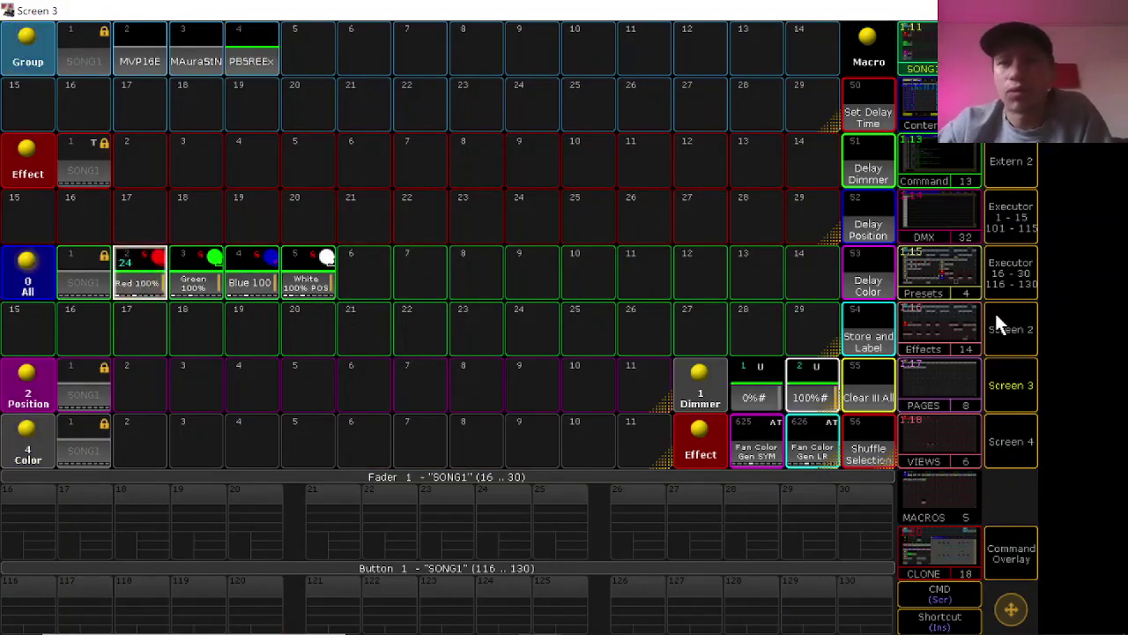
click(1020, 387)
click(1020, 387)
click(183, 288)
click(1005, 392)
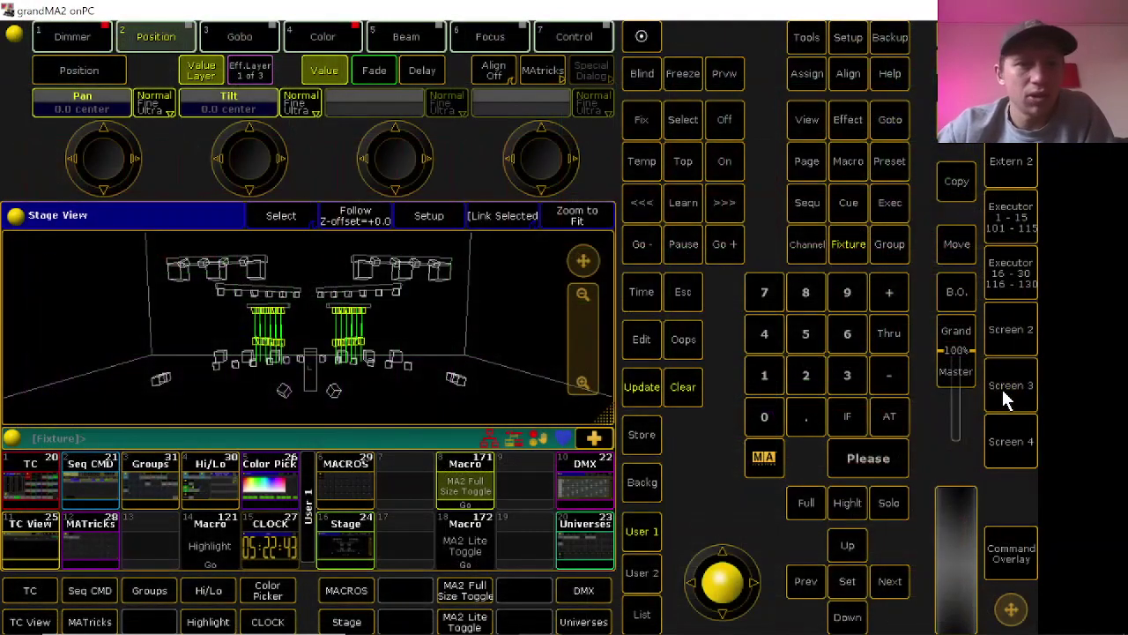
click(1002, 389)
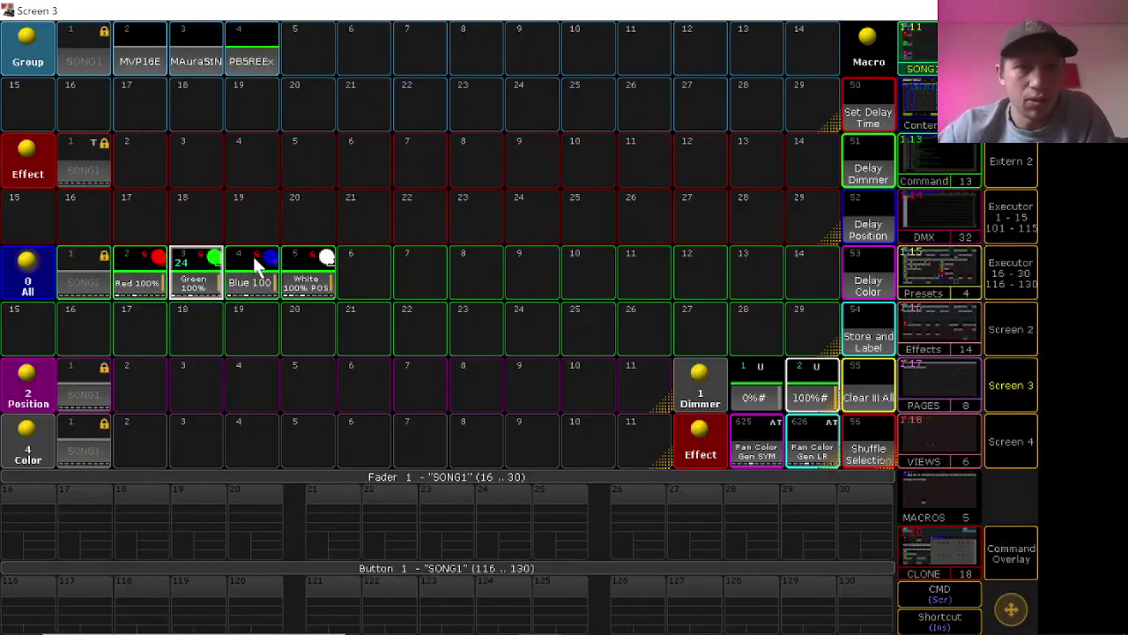
- Apply the Blue 100 and White 100% POS presets, checking each on stage
click(256, 269)
click(1020, 389)
click(1020, 388)
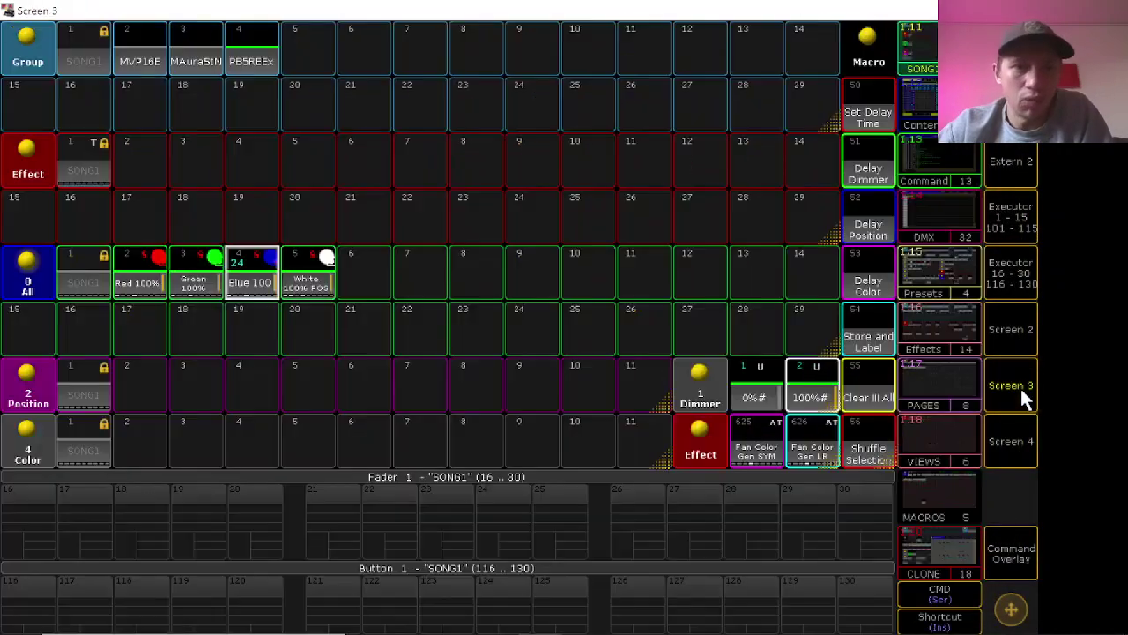
click(312, 284)
click(1017, 389)
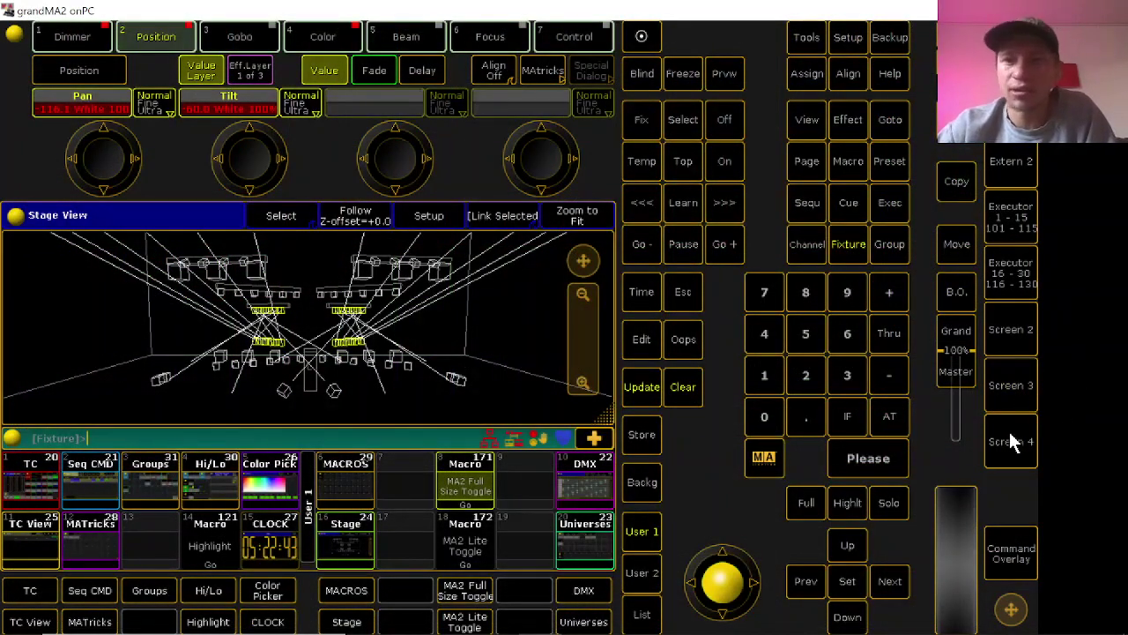
click(1020, 402)
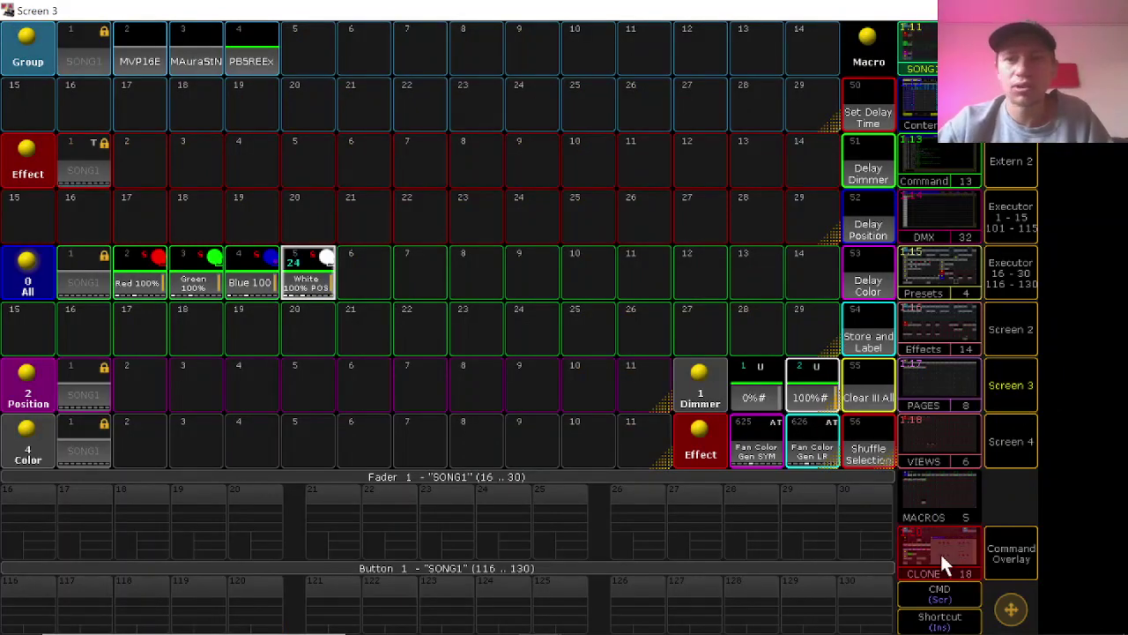
click(962, 558)
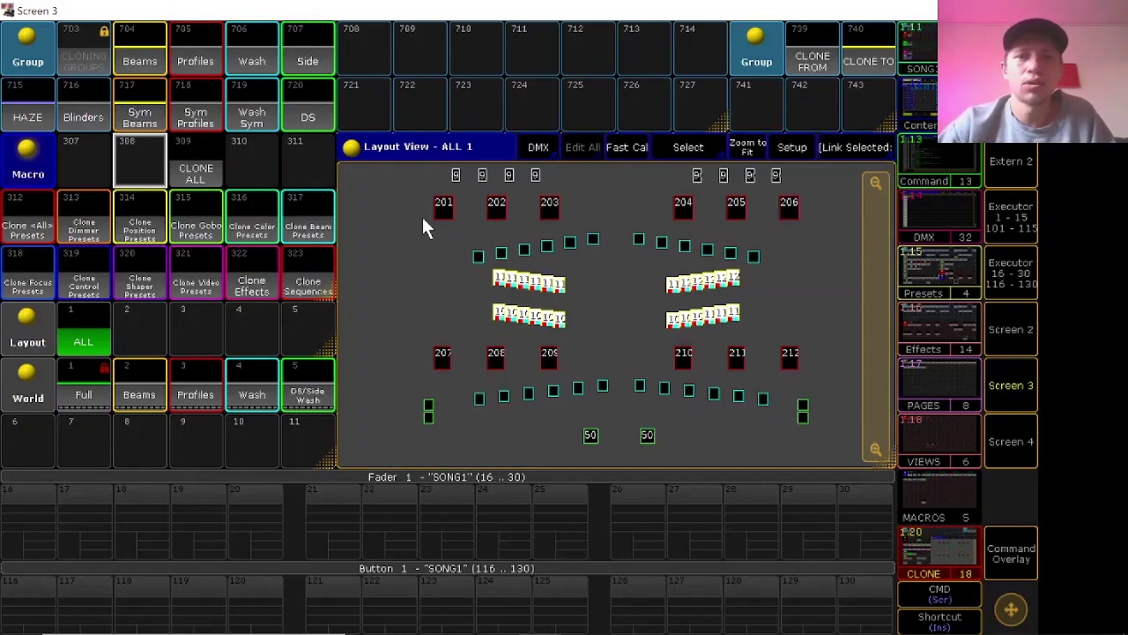
- Set the upper row of centre fixtures At 0 and check the result on stage
drag(477, 270, 764, 294)
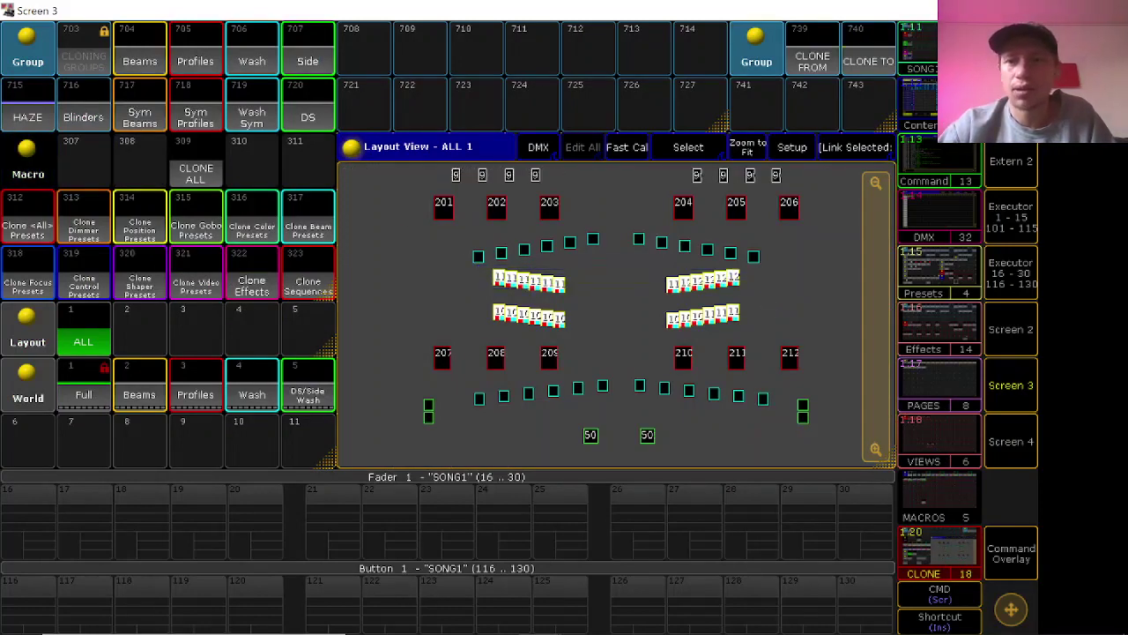
click(1001, 563)
click(814, 566)
click(687, 568)
click(794, 607)
click(955, 144)
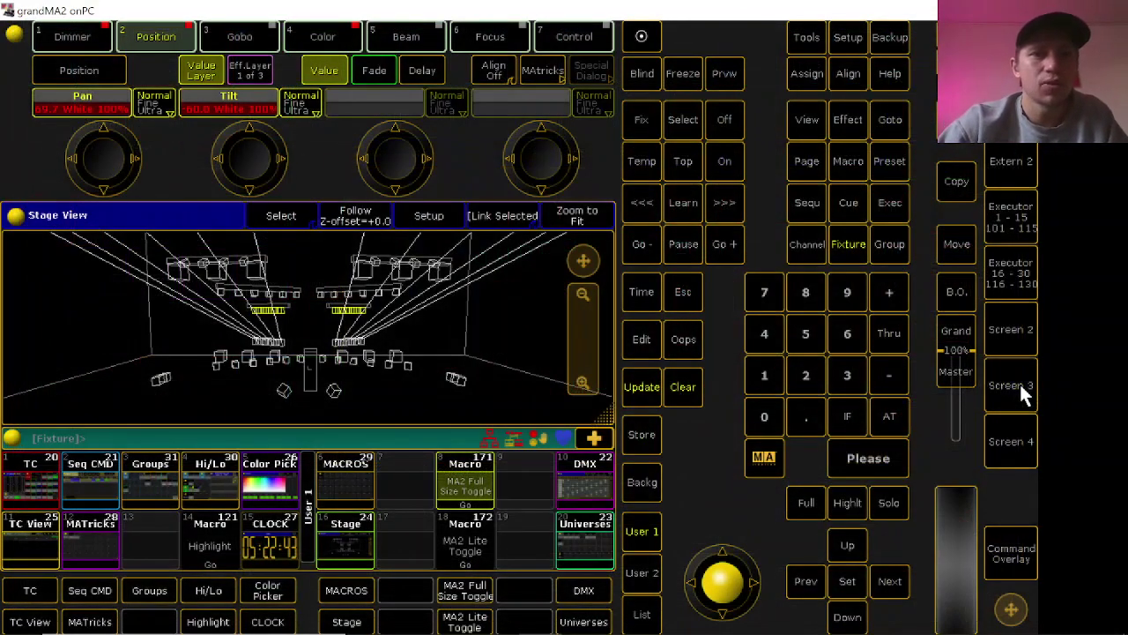
click(1019, 382)
click(1030, 436)
click(1012, 386)
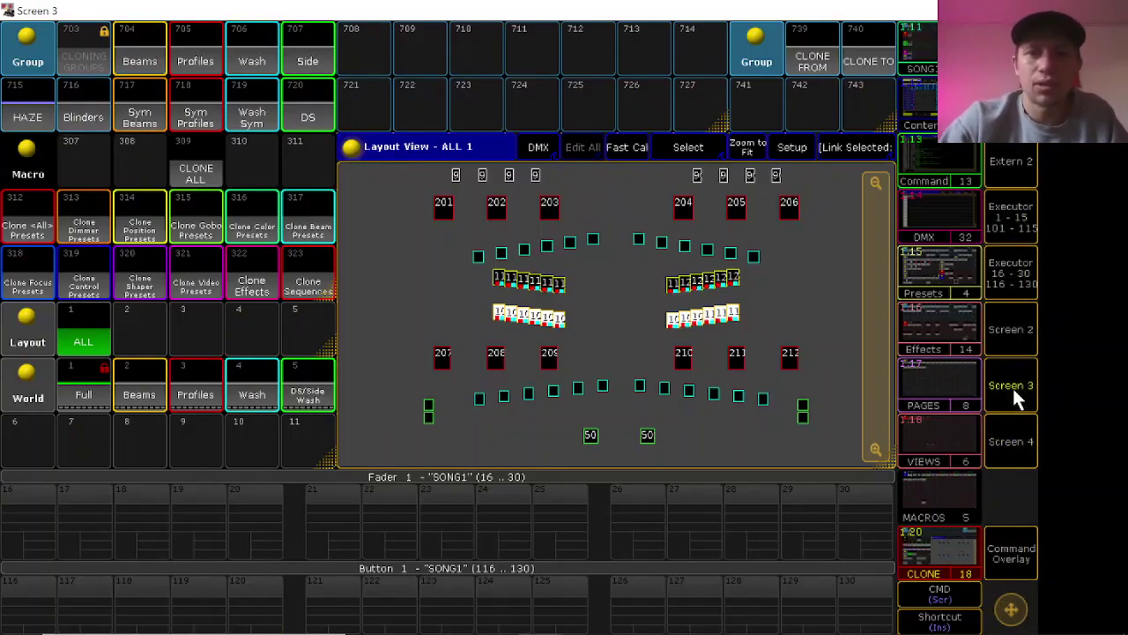
- Select the lower row of centre fixtures and set it At 0
drag(484, 302, 748, 336)
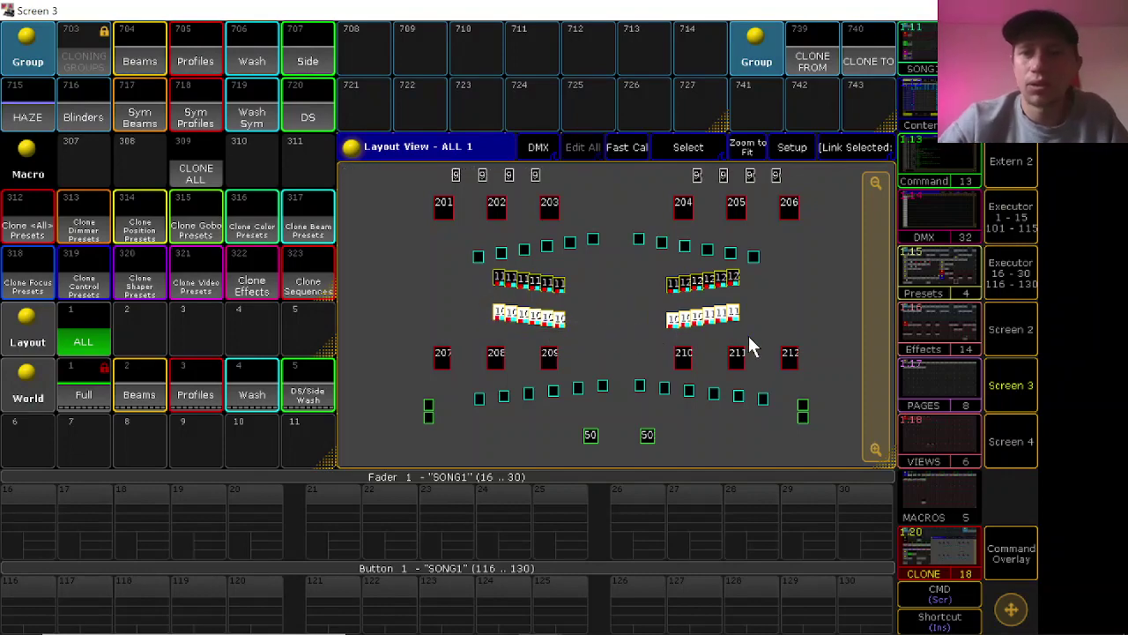
click(1011, 554)
click(815, 566)
click(690, 566)
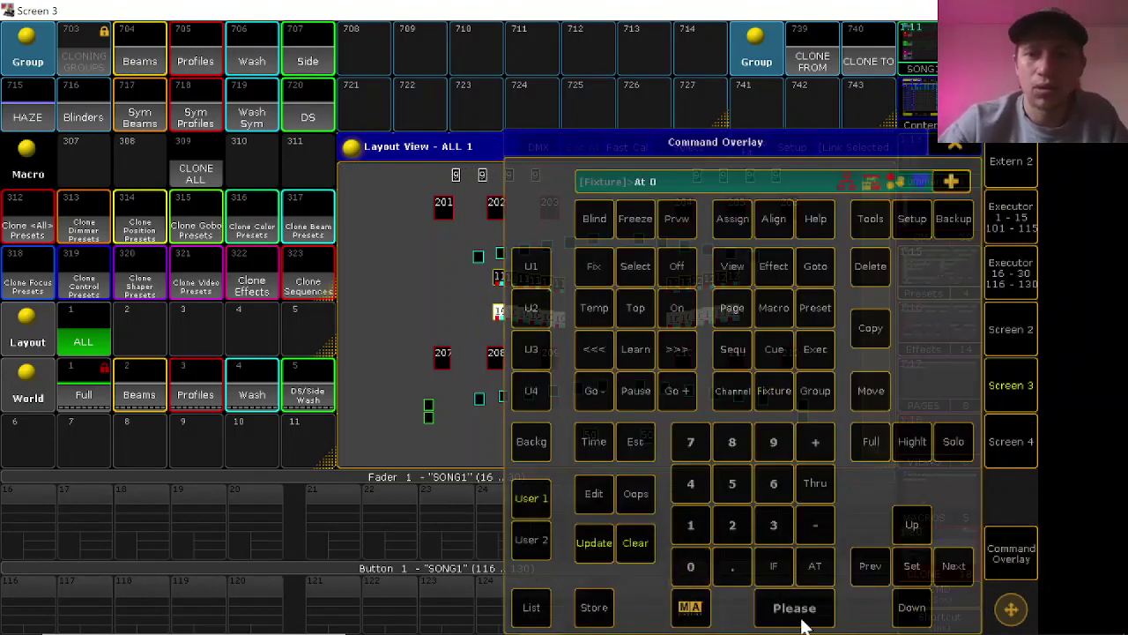
click(794, 607)
- Reselect the upper row of centre fixtures and set it At 0 again
click(957, 147)
drag(478, 284, 788, 272)
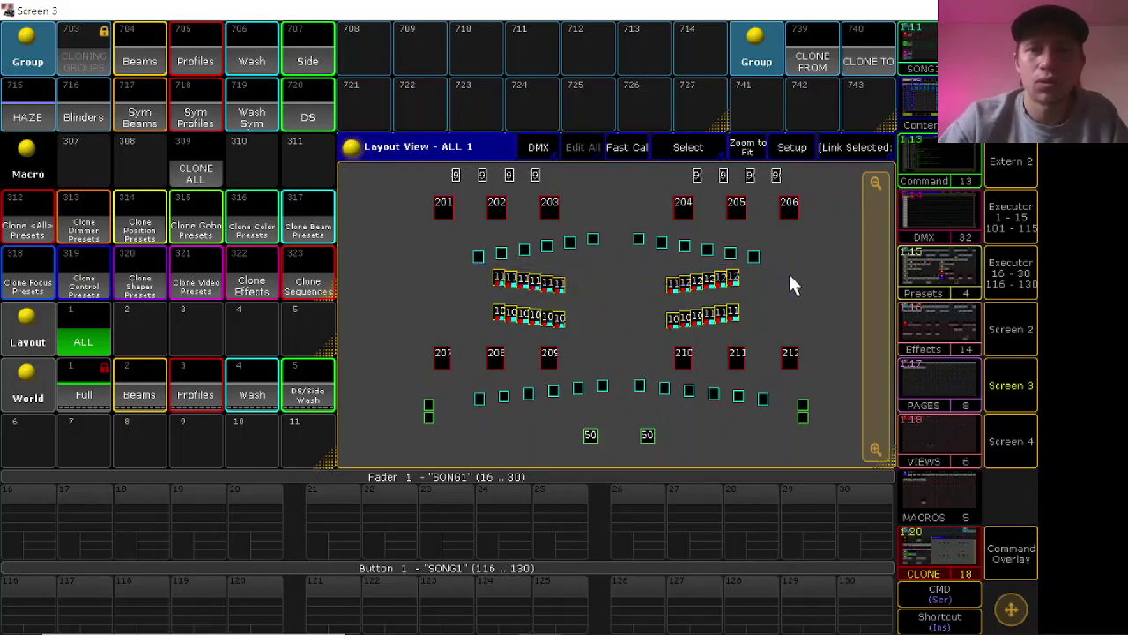
click(1011, 553)
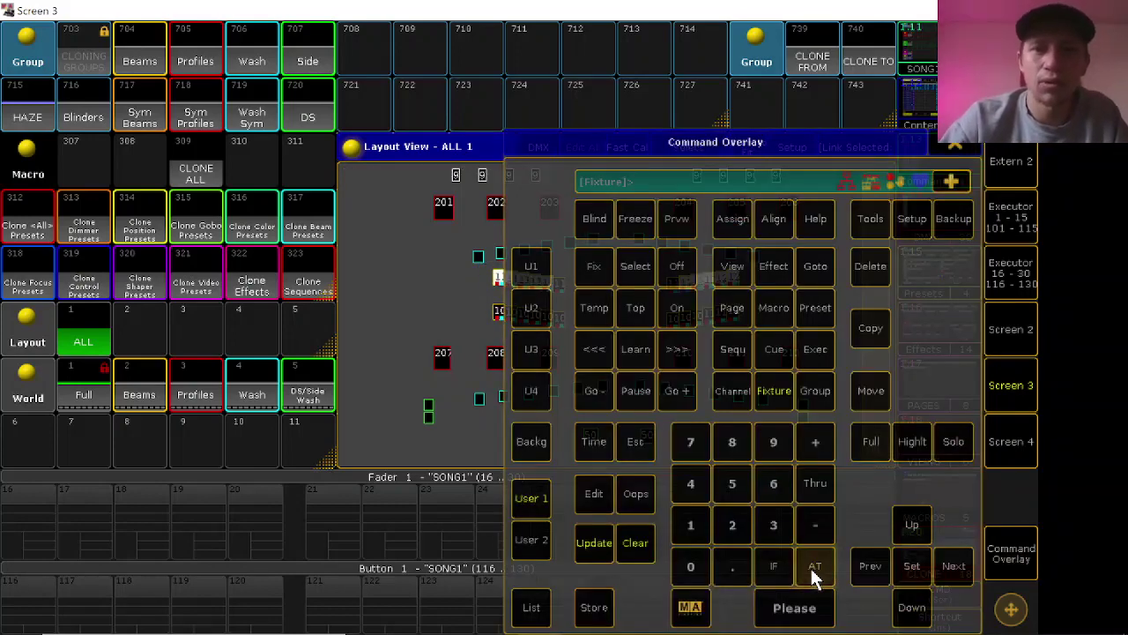
click(955, 146)
drag(476, 274, 756, 295)
click(1013, 555)
click(818, 575)
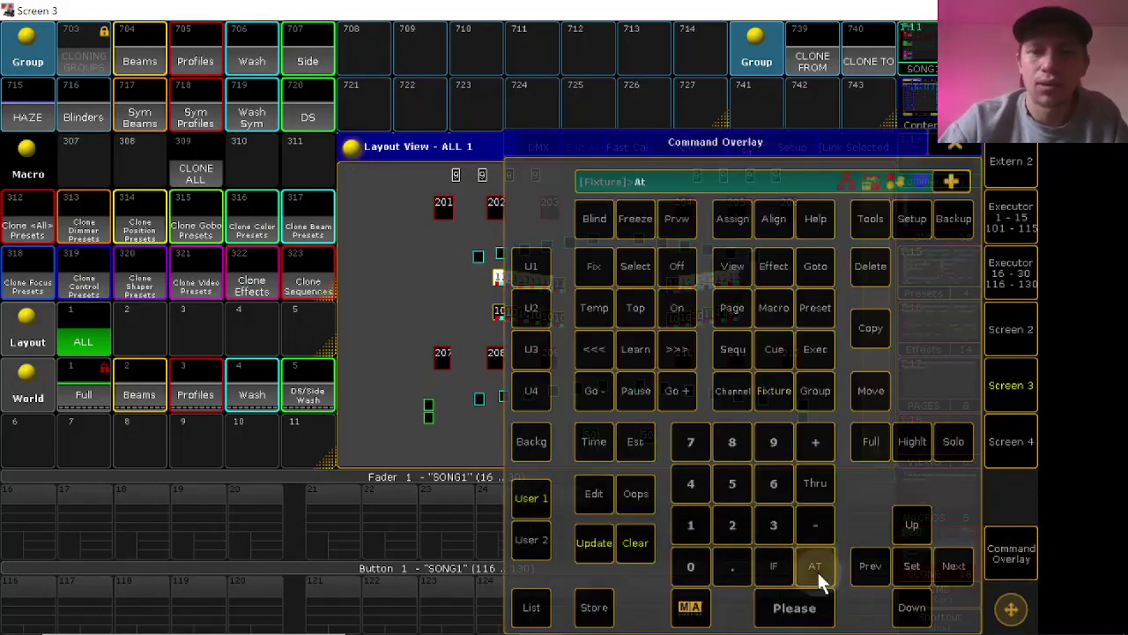
click(957, 146)
- Clear the programmer on the main screen so Pan/Tilt values and stage beams disappear
click(1008, 389)
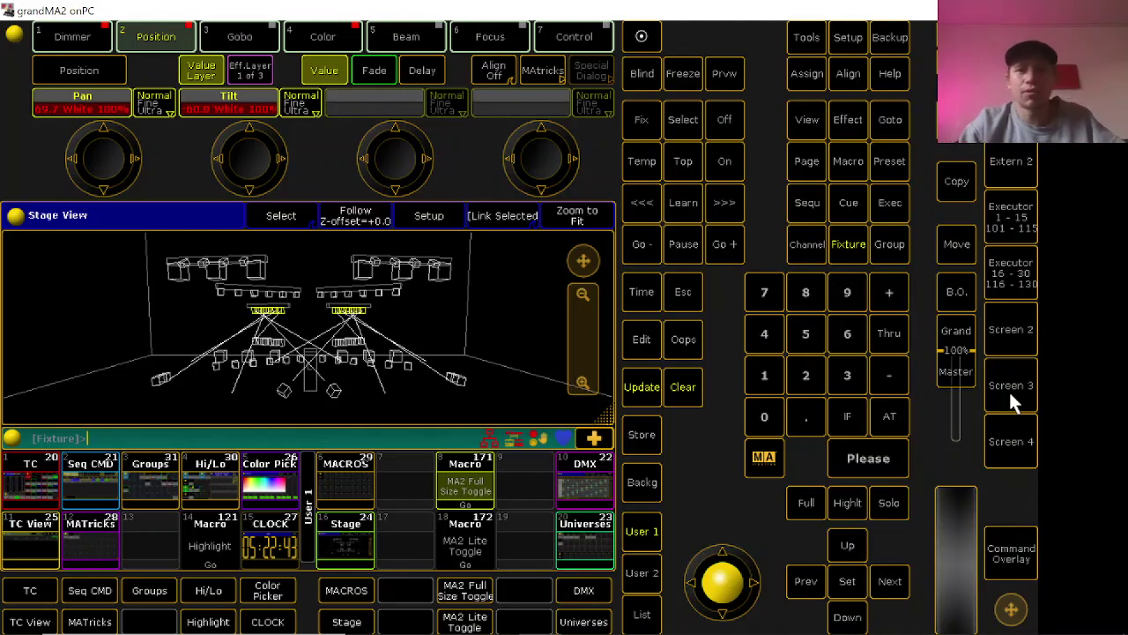
click(683, 388)
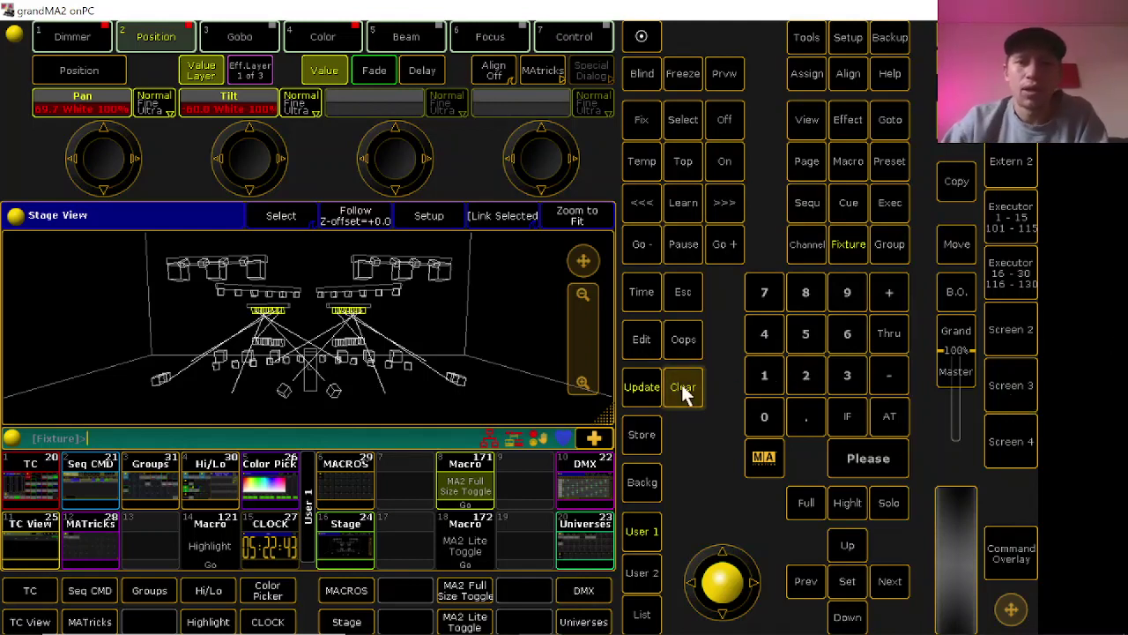
click(1027, 389)
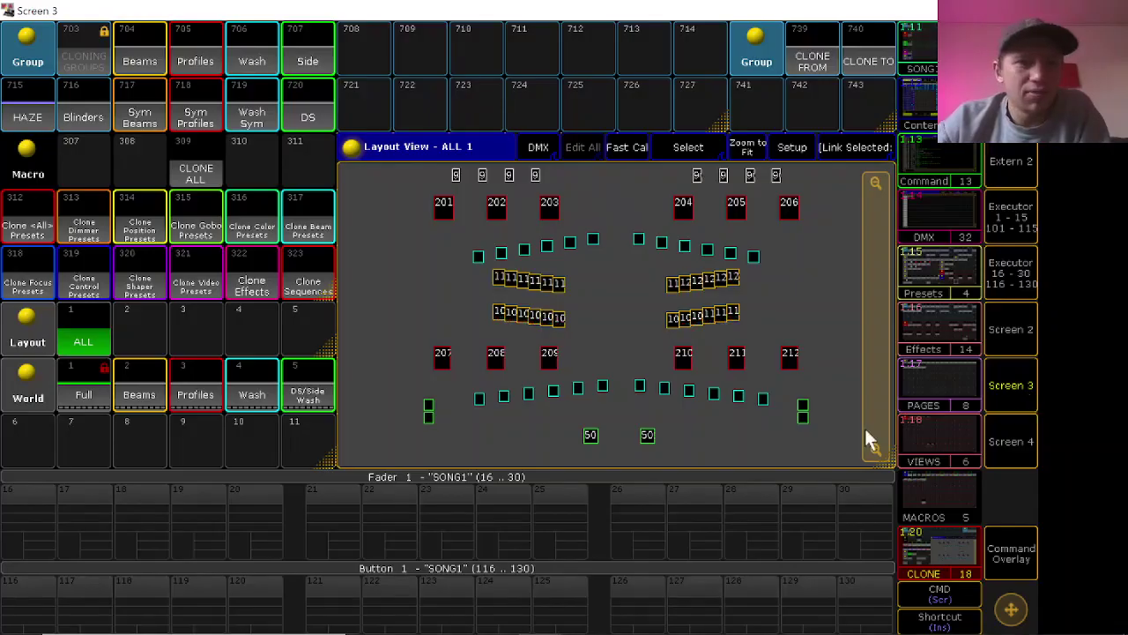
click(1005, 377)
click(989, 348)
click(1019, 352)
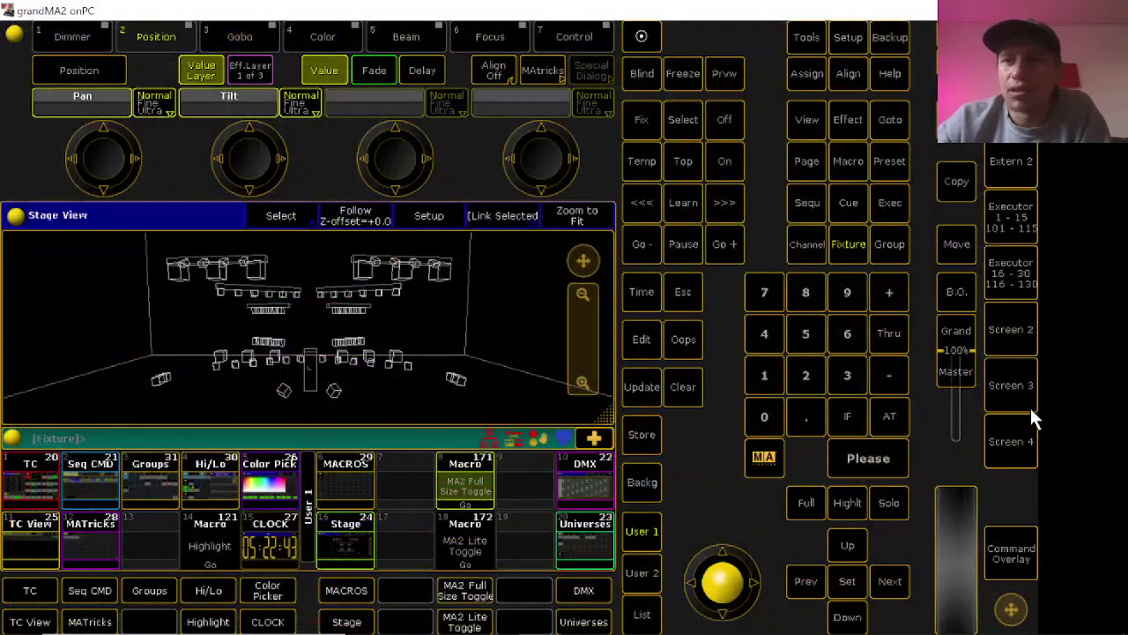
click(1012, 390)
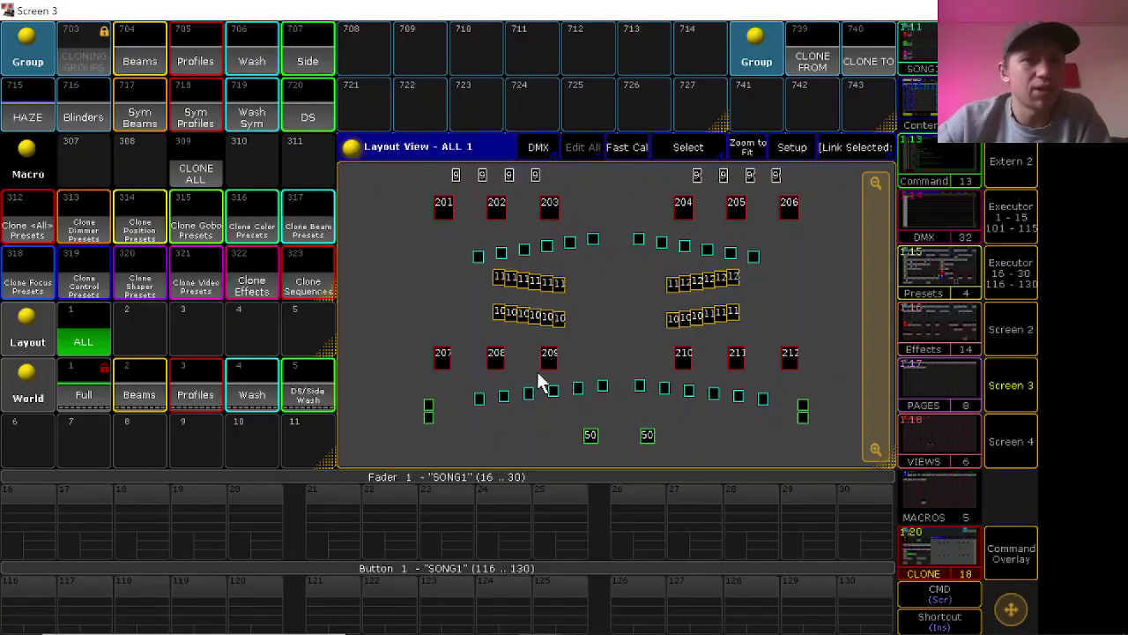
- Switch Screen 3 from the CLONE layout to the group, effect and preset pools
click(936, 50)
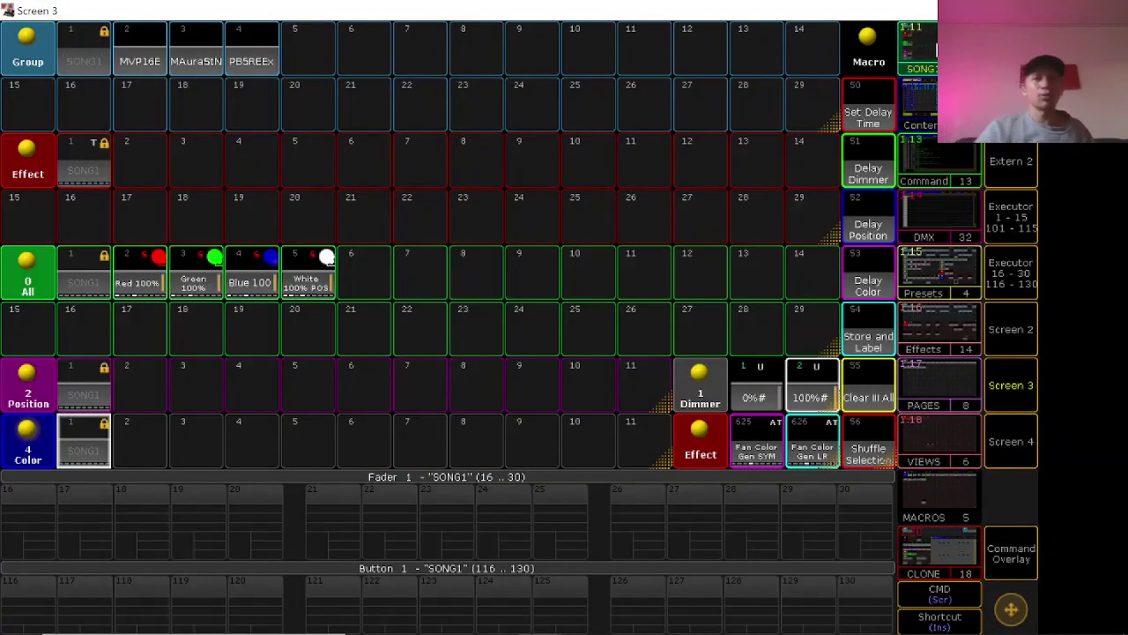